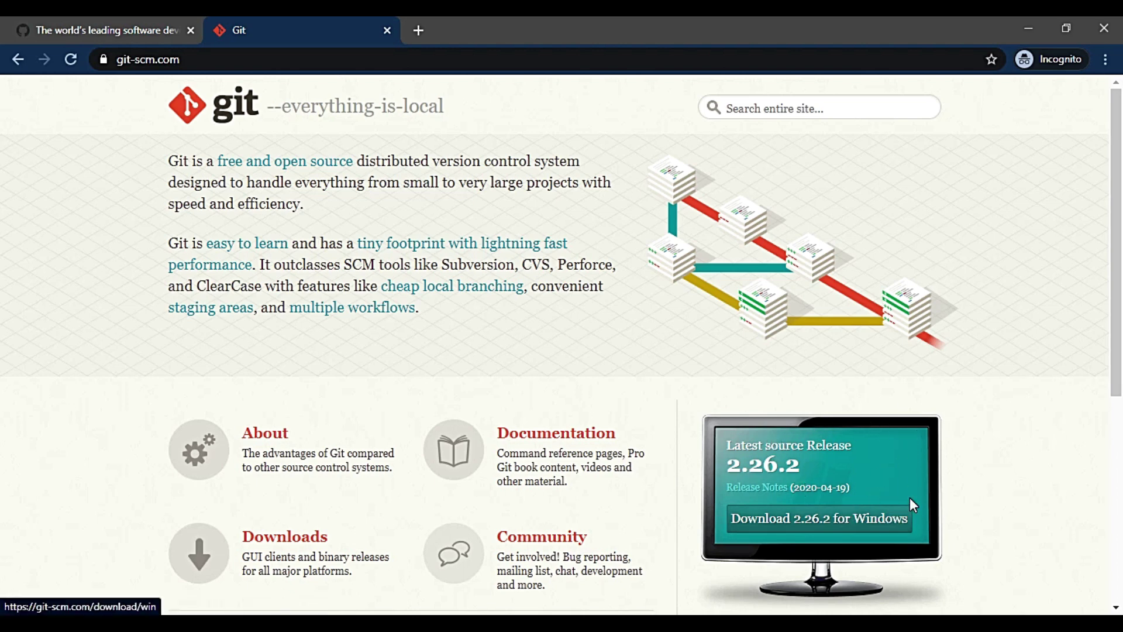
Step: Examine GitHub's home page address and the username and email fields of its sign-up form
left_click(176, 18)
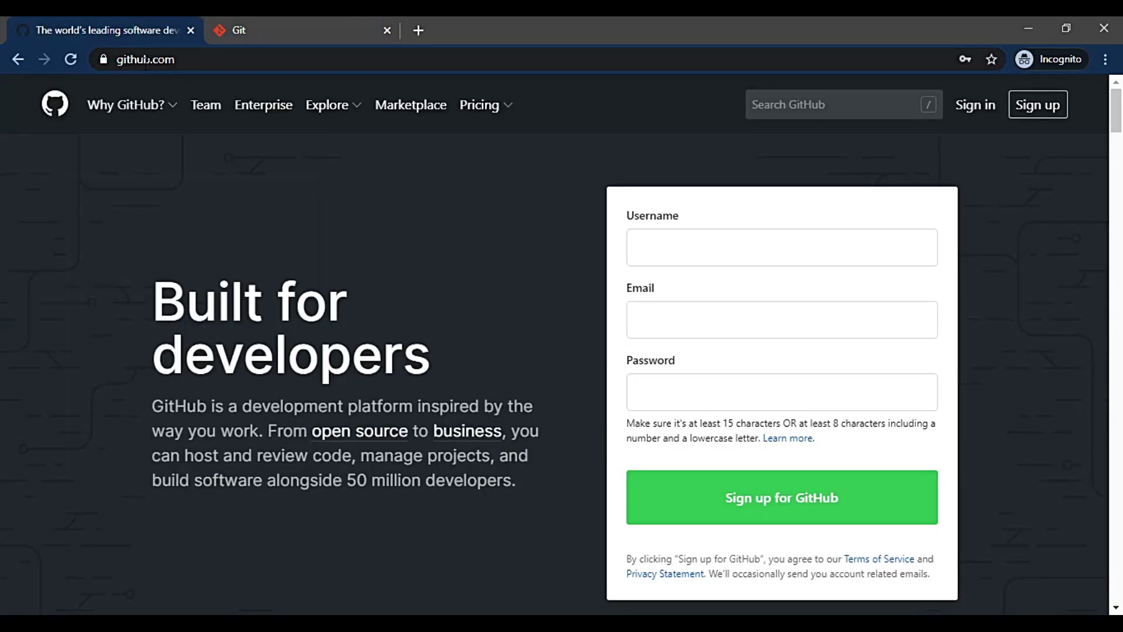
left_click(176, 60)
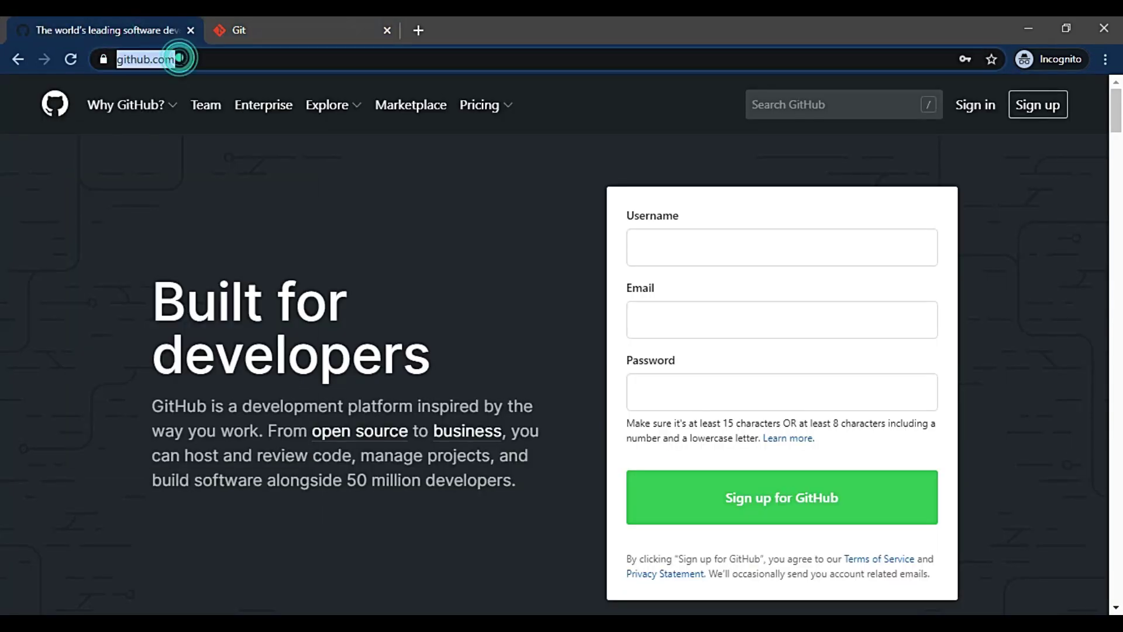
left_click(244, 59)
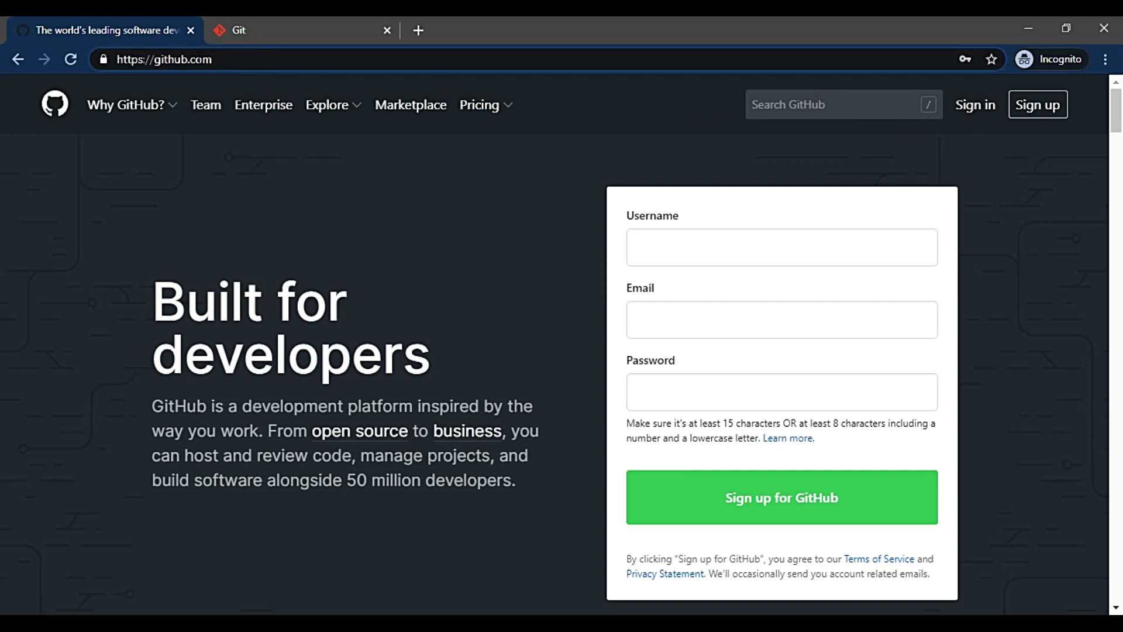
left_click(708, 244)
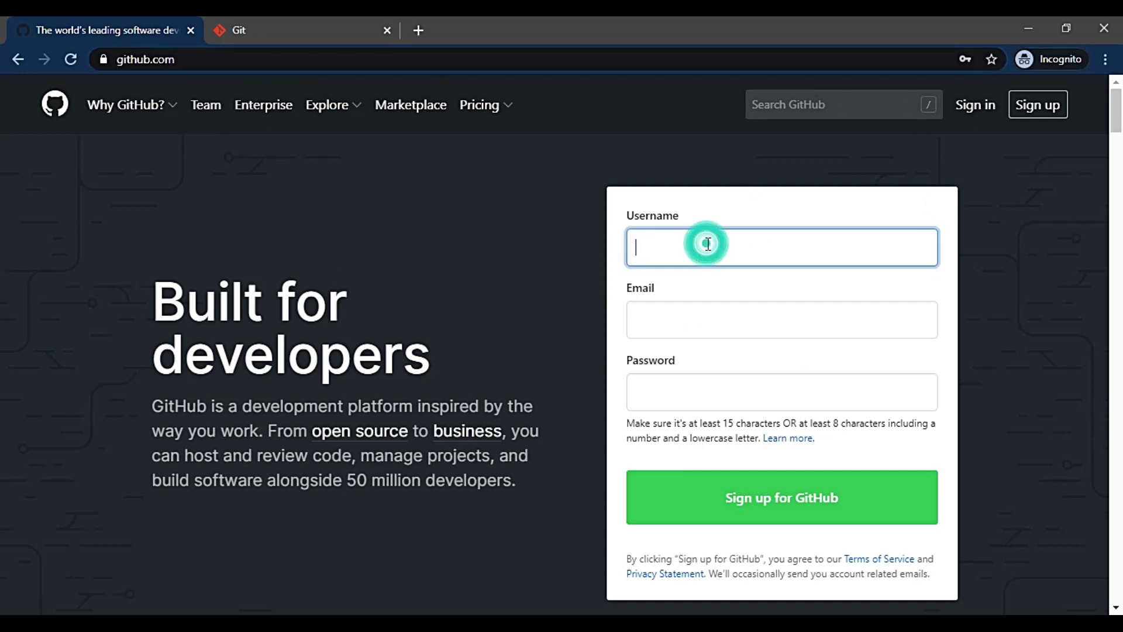
left_click(673, 321)
left_click(1040, 353)
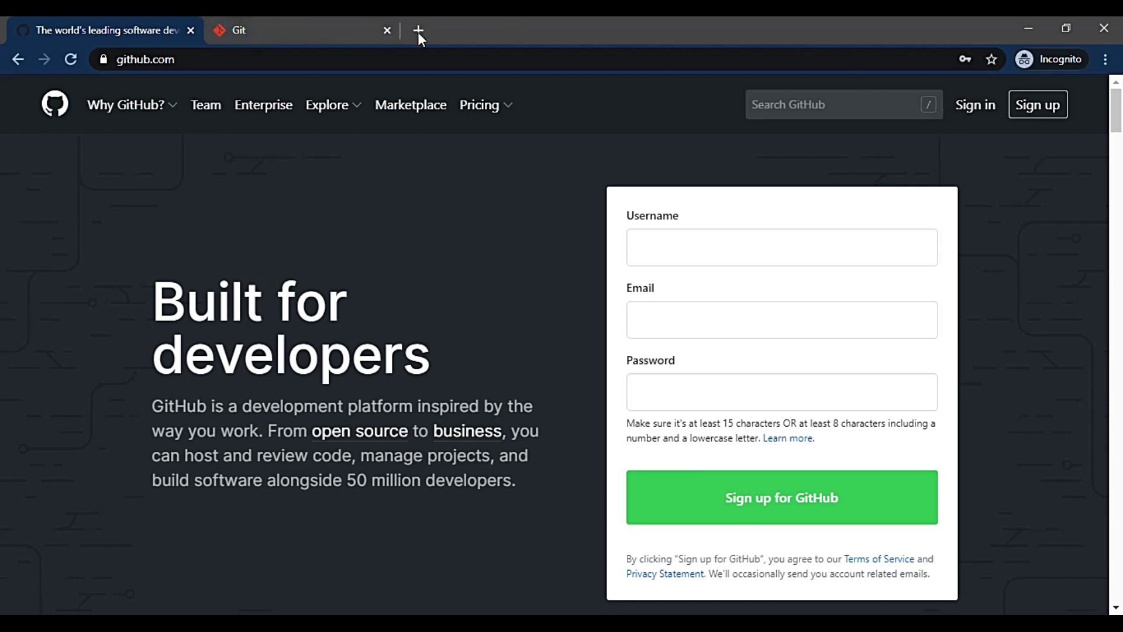
Step: Switch to the browser window signed in to GitHub and open the form for creating a new repository
left_click(1023, 17)
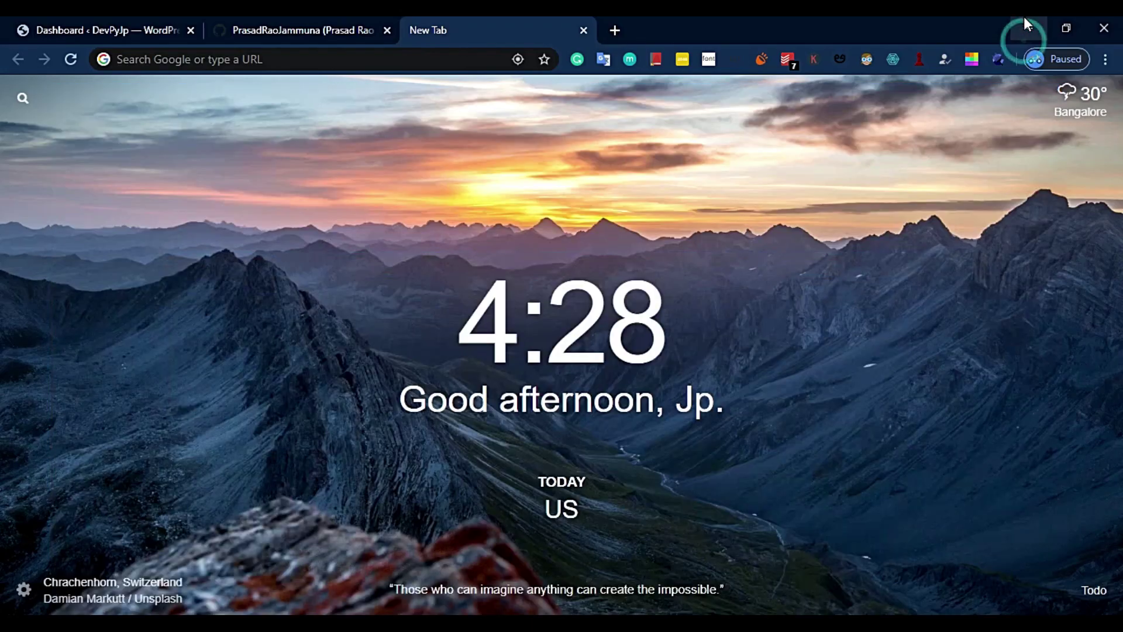
left_click(288, 27)
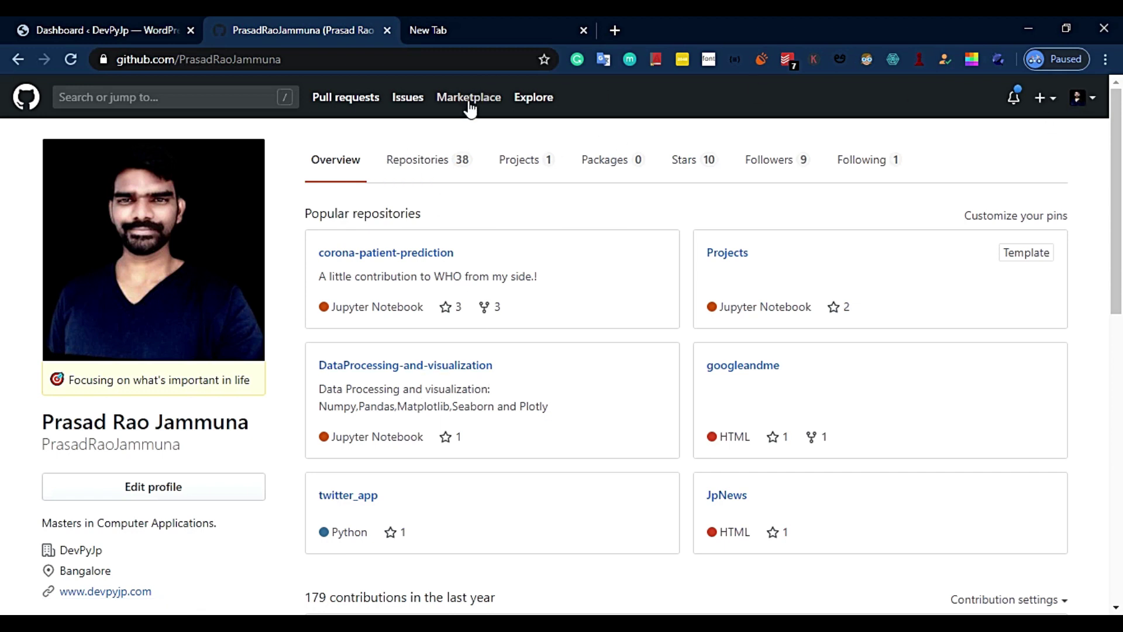
left_click(1096, 99)
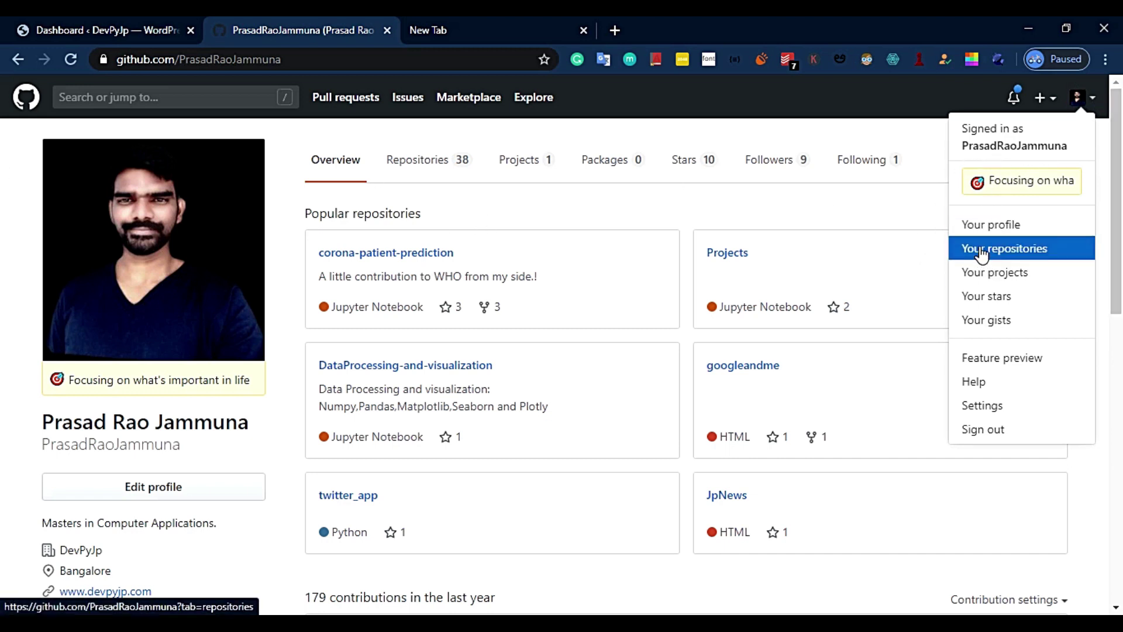
left_click(1040, 96)
left_click(1039, 96)
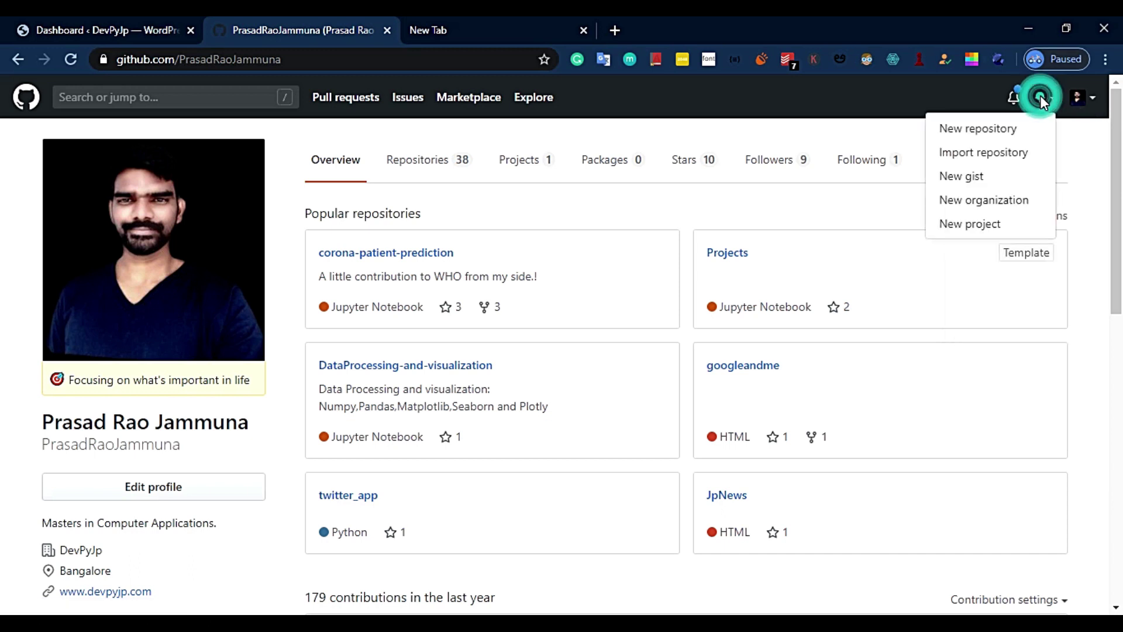
left_click(974, 132)
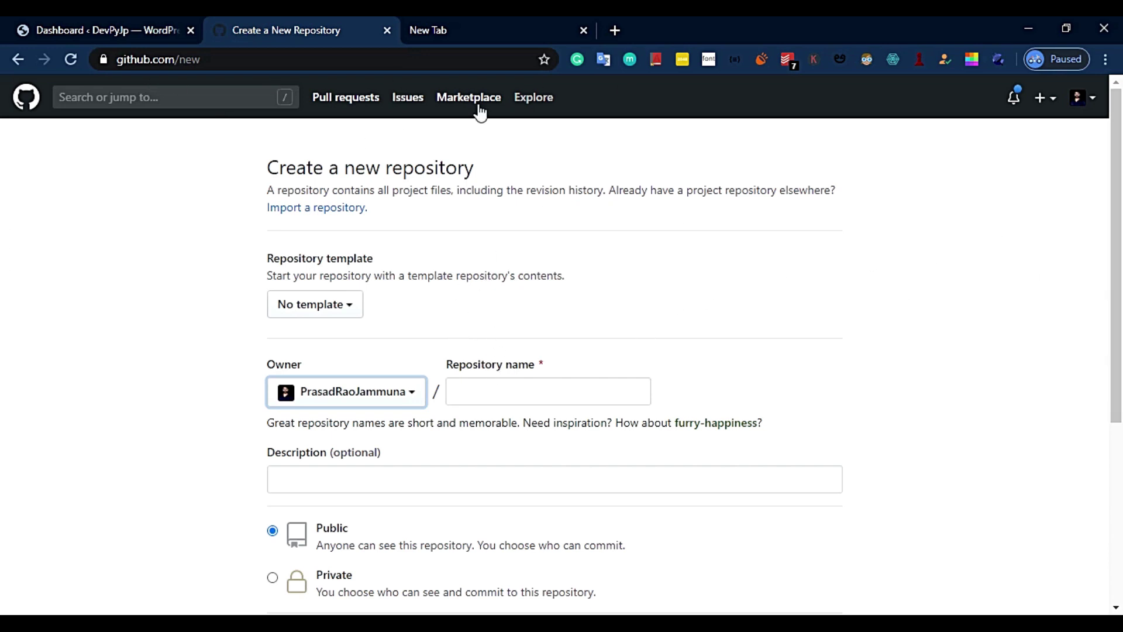
Step: Name the new repository Github_tests
scroll(378, 280, "down", 1)
scroll(378, 280, "down", 4)
scroll(382, 278, "up", 1)
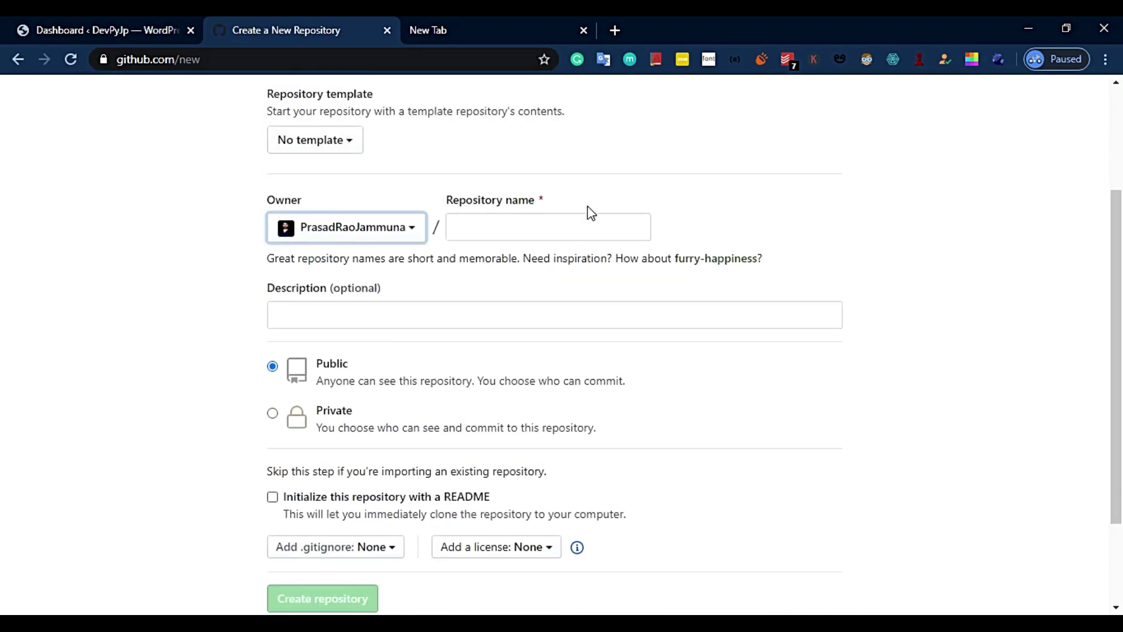
left_click(488, 221)
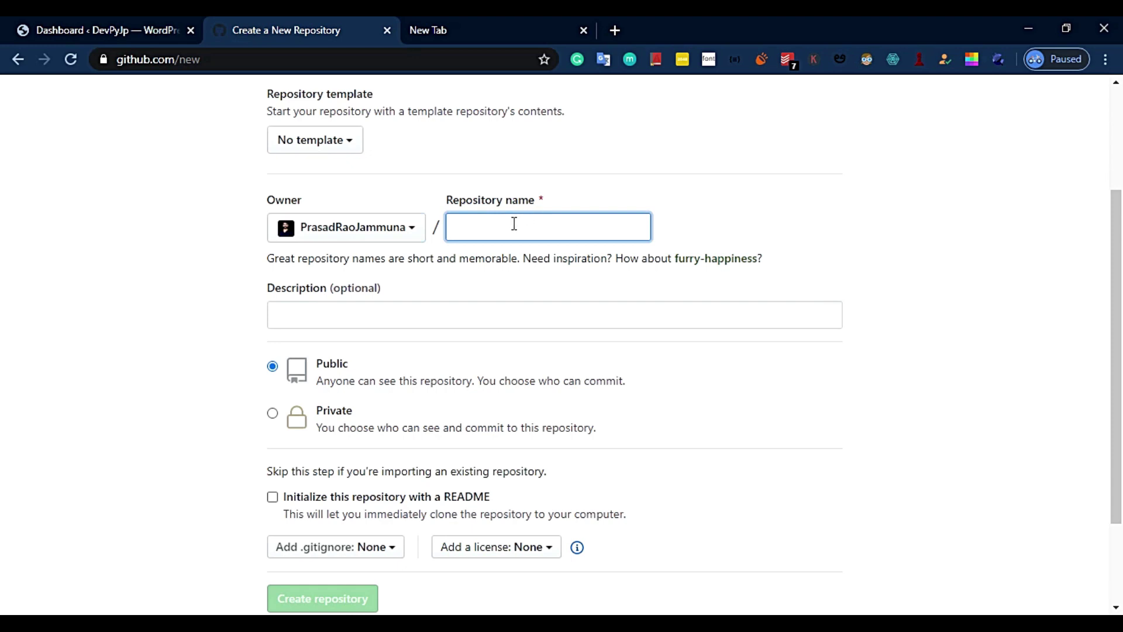
left_click(513, 223)
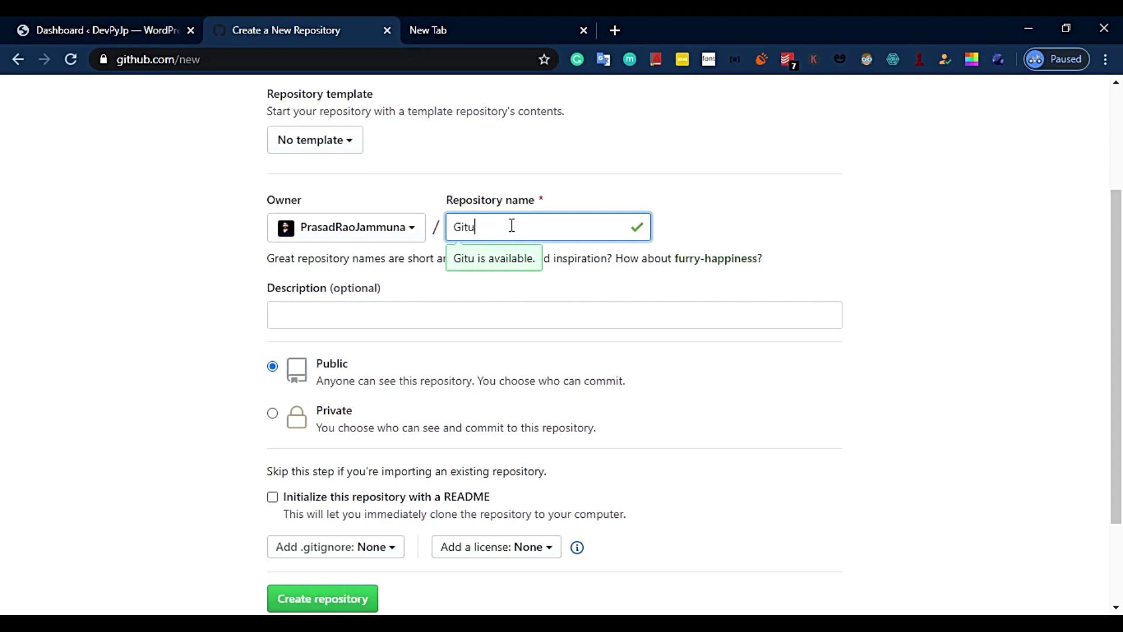
type("Gitu")
key("BackSpace")
type("hub")
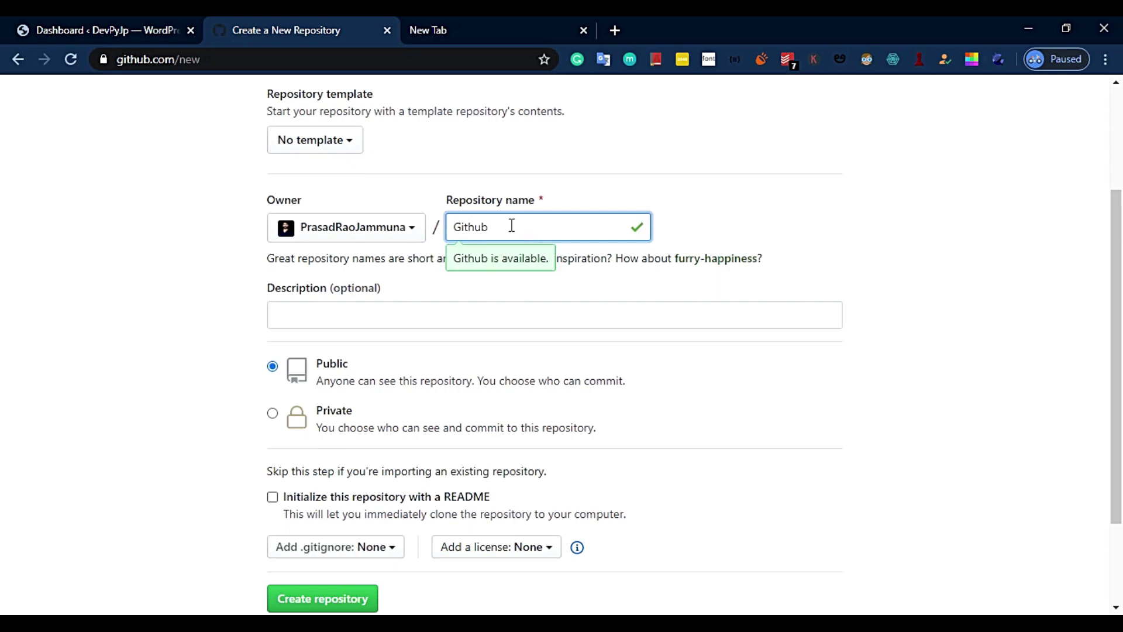
type("_tests")
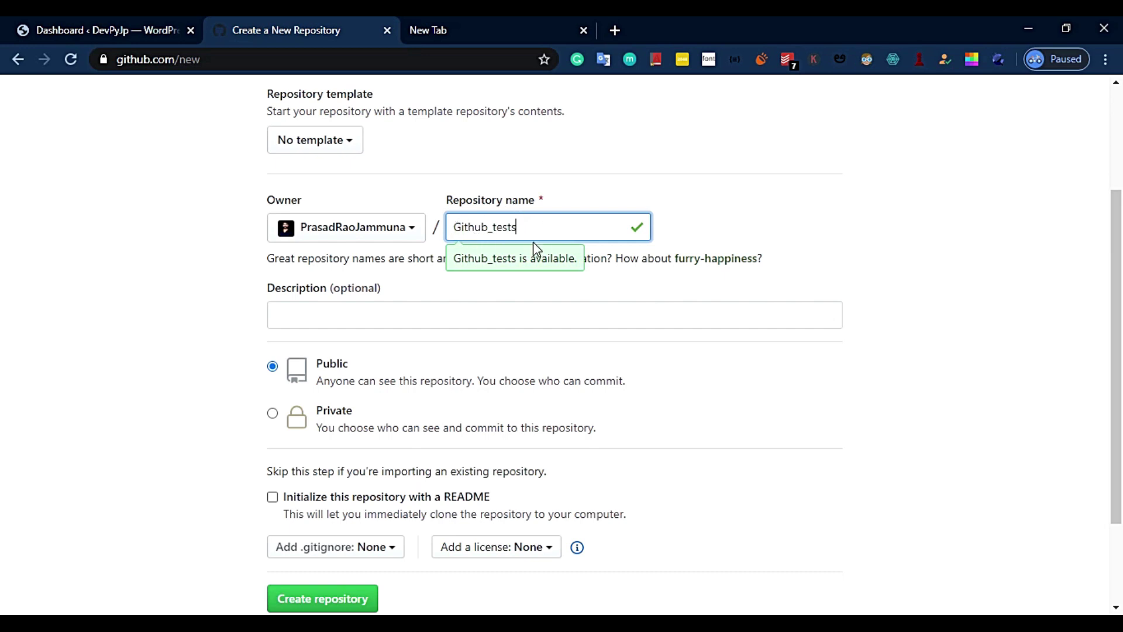
left_click(712, 227)
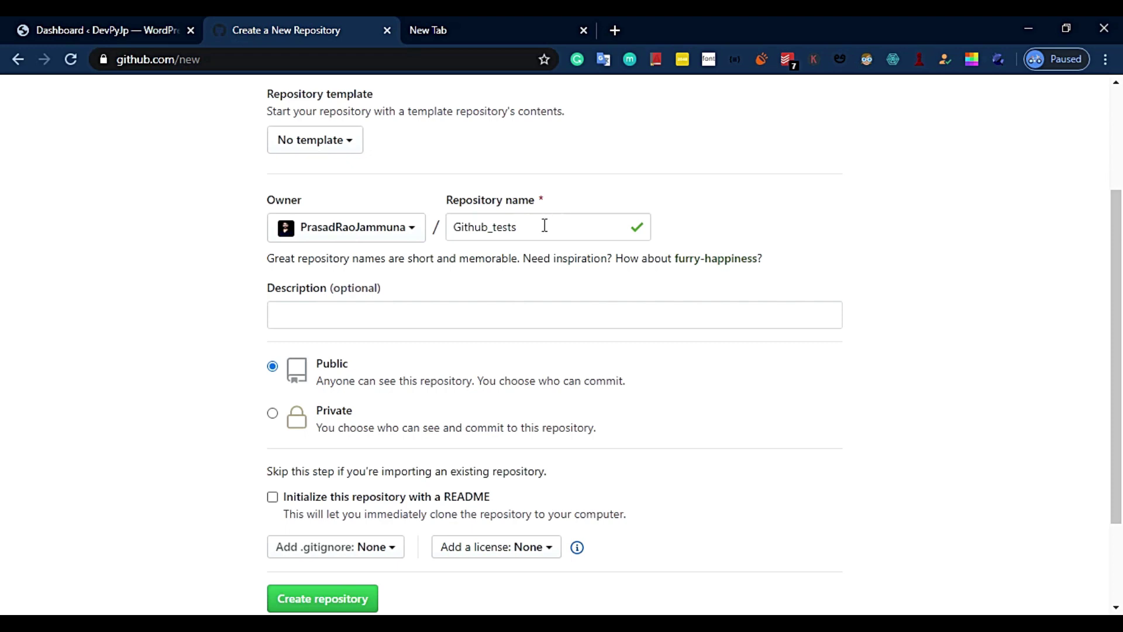
Step: Enter "for Jp NaN's" as the repository description
left_click(363, 315)
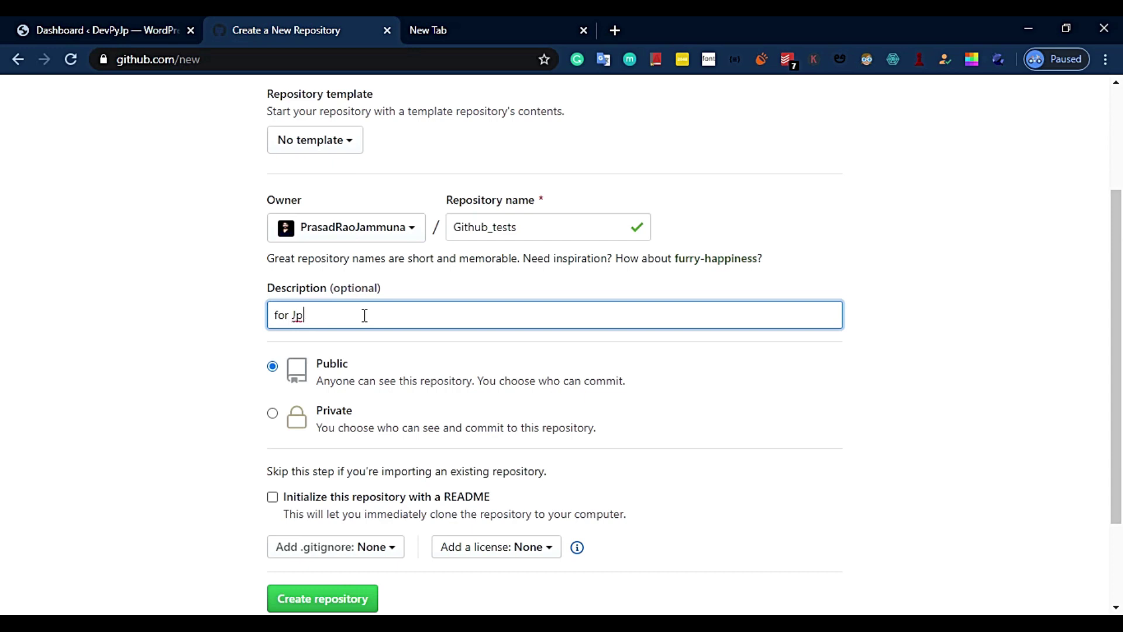
type("for Jp")
key("BackSpace")
Step: Set the repository's visibility to Public and initialize it with a README
left_click(273, 414)
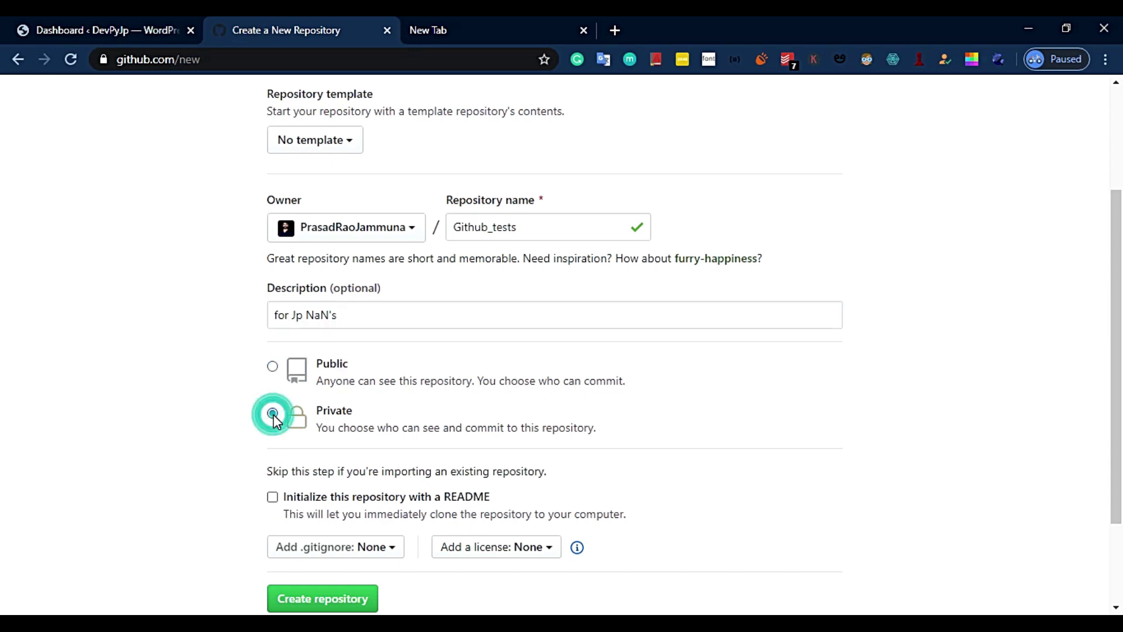
left_click(274, 367)
left_click_drag(473, 384, 318, 394)
left_click(326, 372)
left_click(318, 383)
left_click(400, 389)
scroll(414, 399, "down", 1)
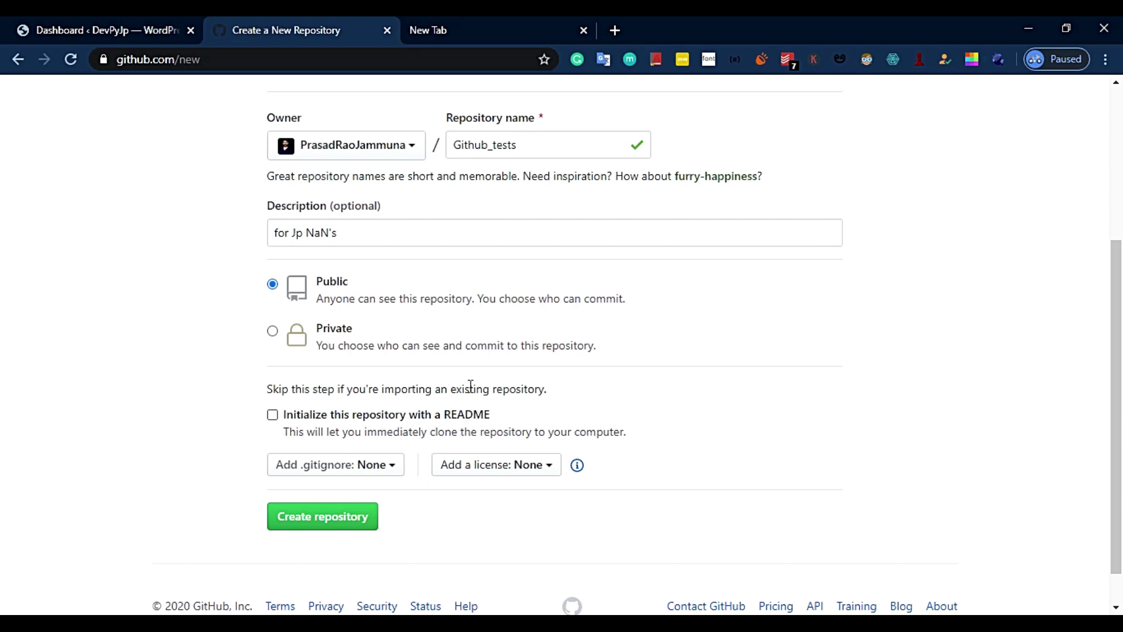
left_click(275, 416)
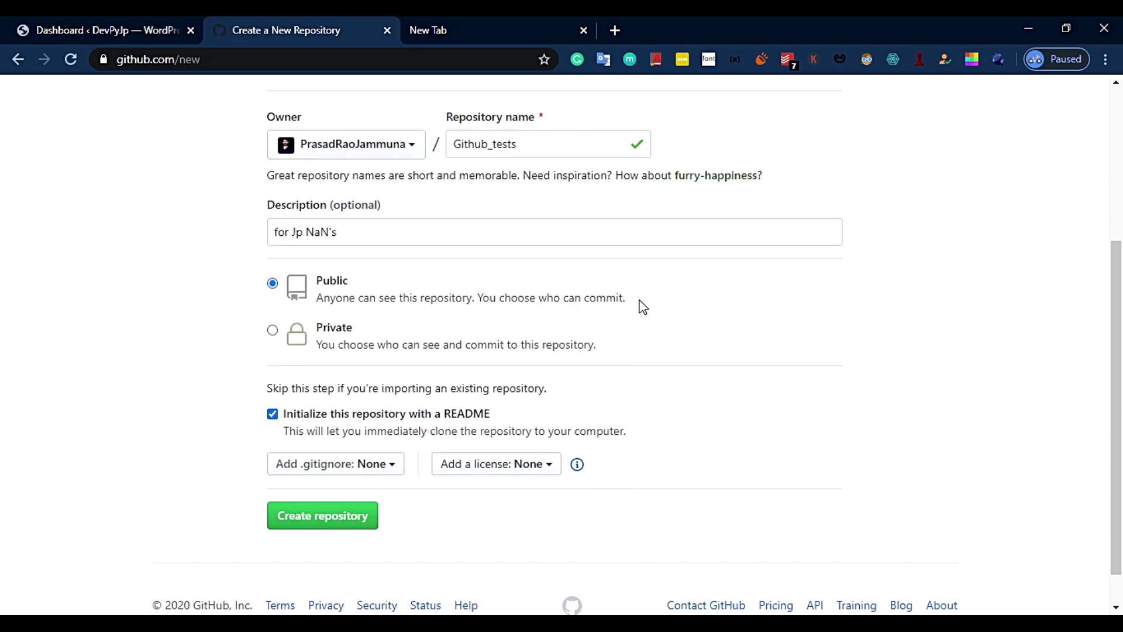
Step: Examine the license options offered for the new repository without choosing one
scroll(638, 310, "down", 1)
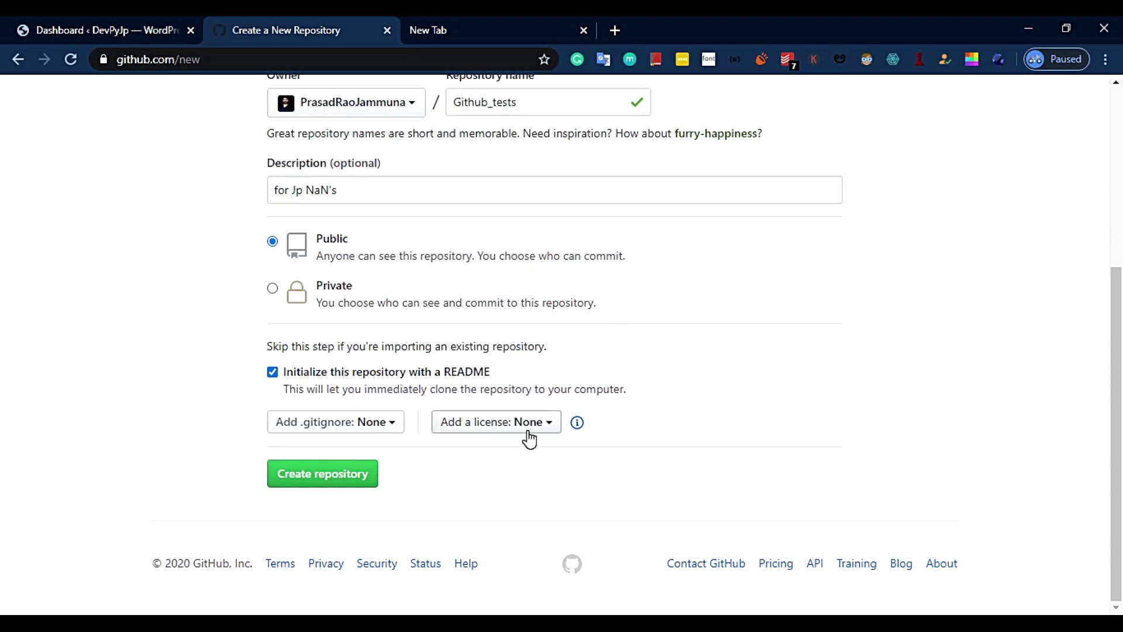
left_click(464, 432)
scroll(696, 384, "down", 3)
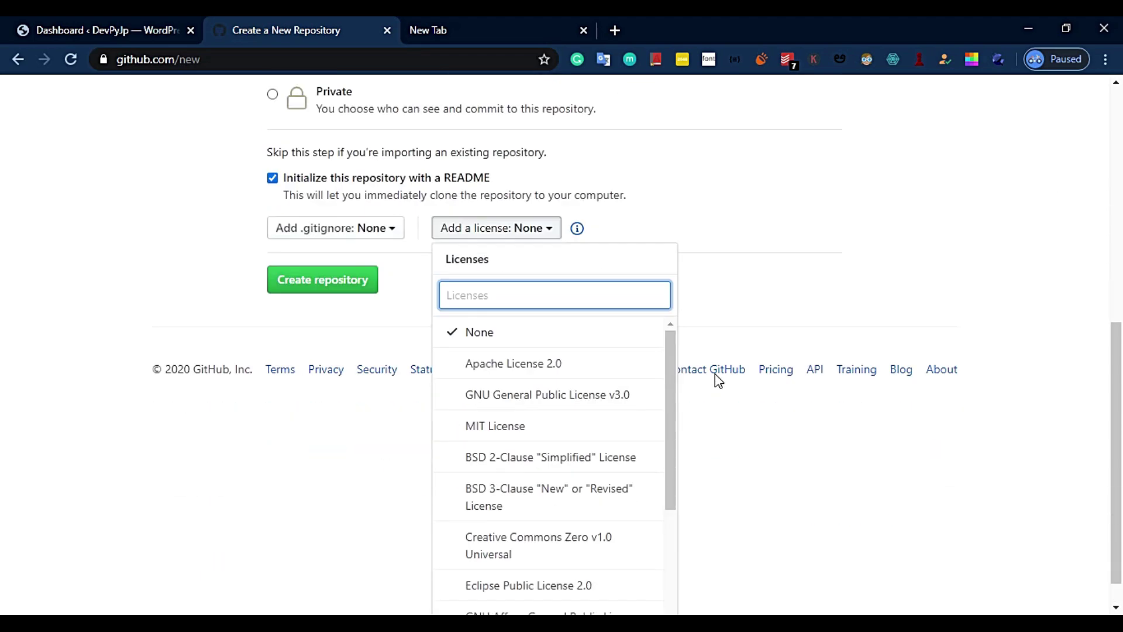
scroll(517, 403, "down", 3)
scroll(518, 445, "up", 3)
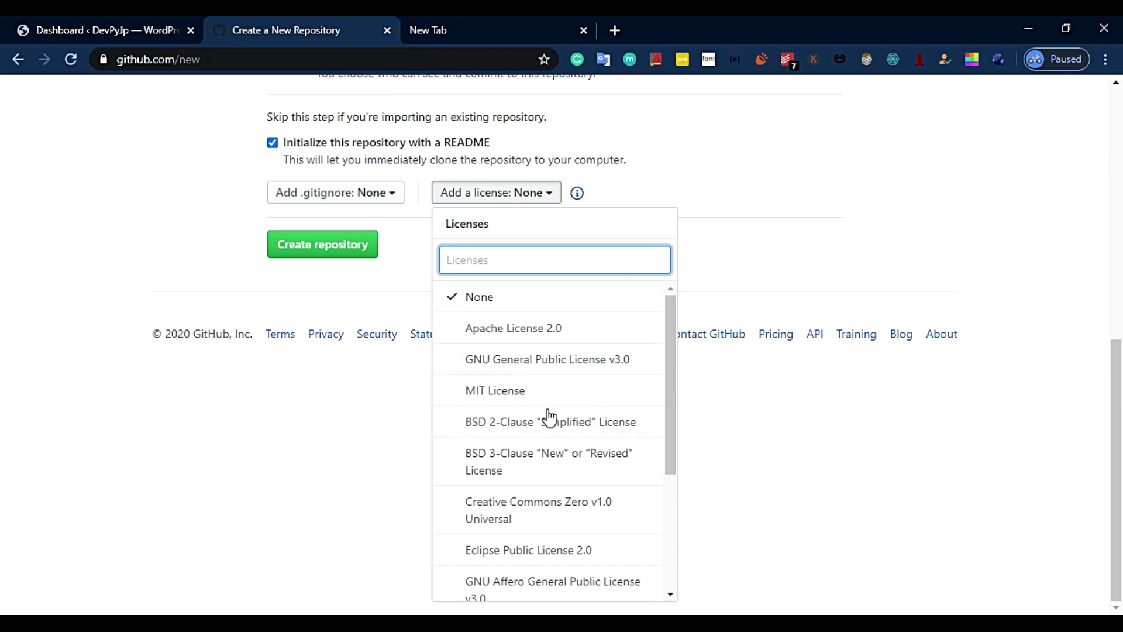
scroll(546, 396, "down", 3)
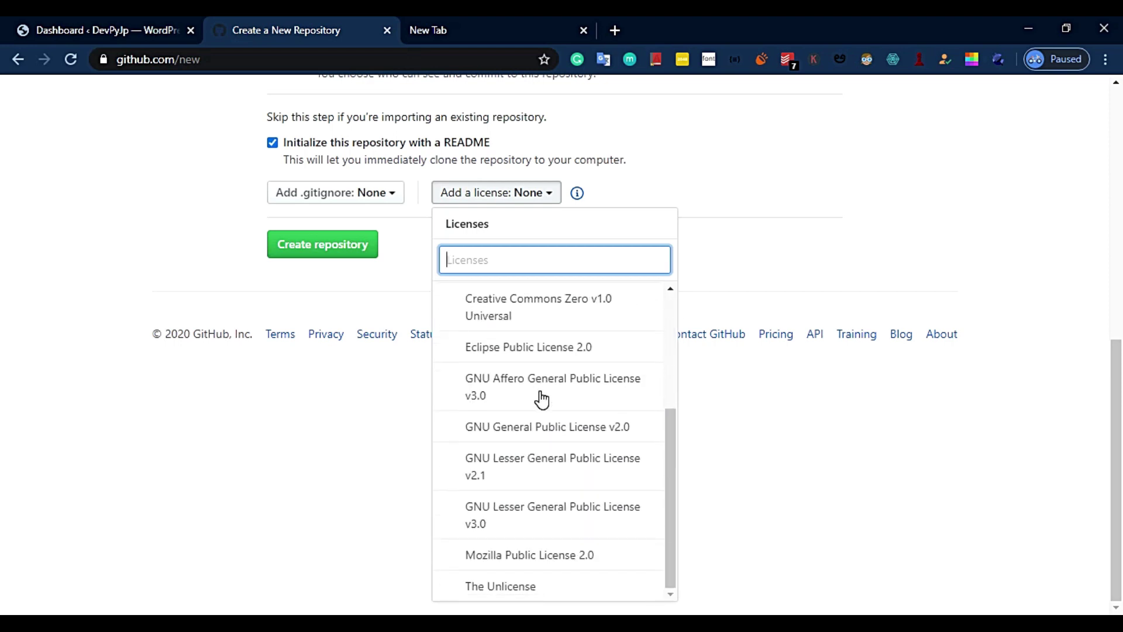
scroll(542, 398, "up", 3)
scroll(534, 394, "down", 3)
scroll(534, 394, "up", 2)
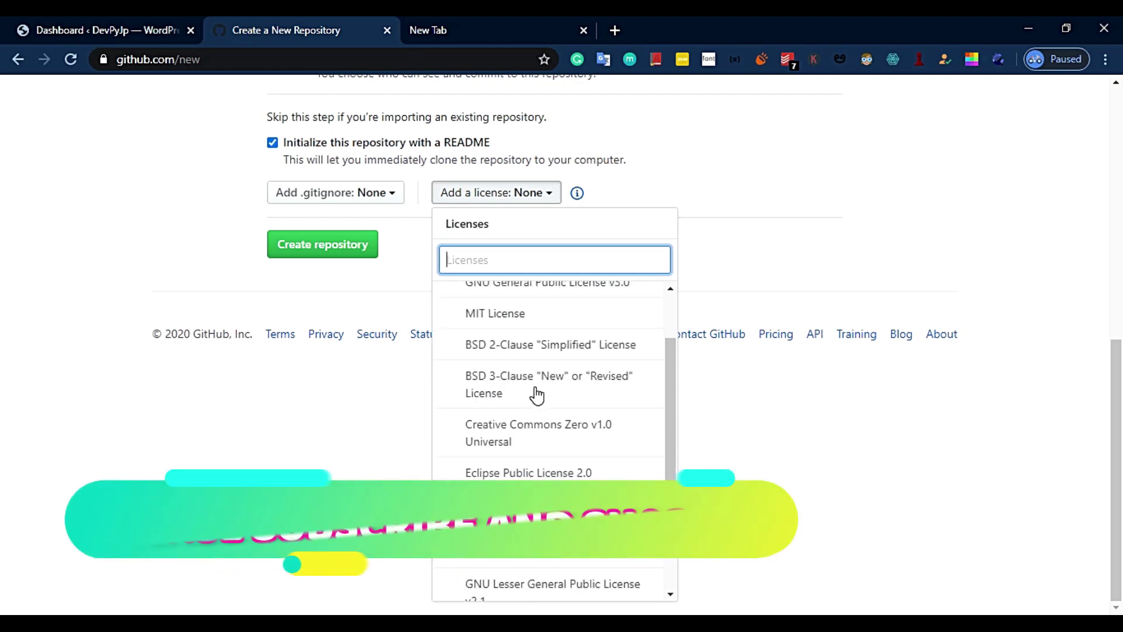
scroll(535, 395, "up", 2)
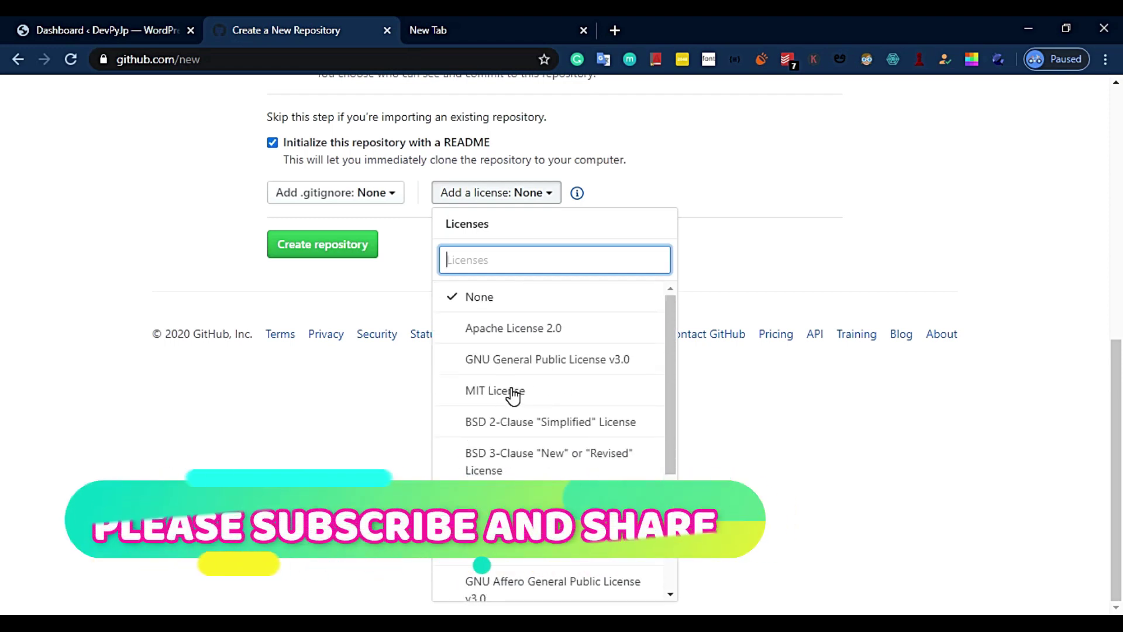
left_click(705, 233)
scroll(706, 236, "up", 4)
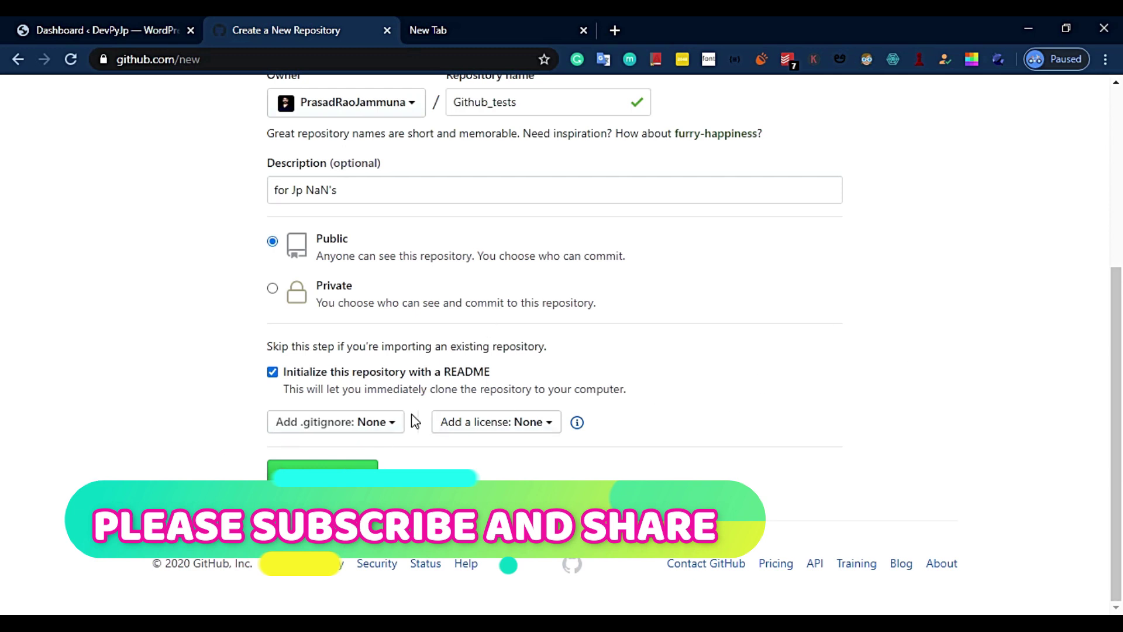
Step: Add the Python .gitignore template and create the repository
left_click(371, 422)
scroll(375, 427, "down", 4)
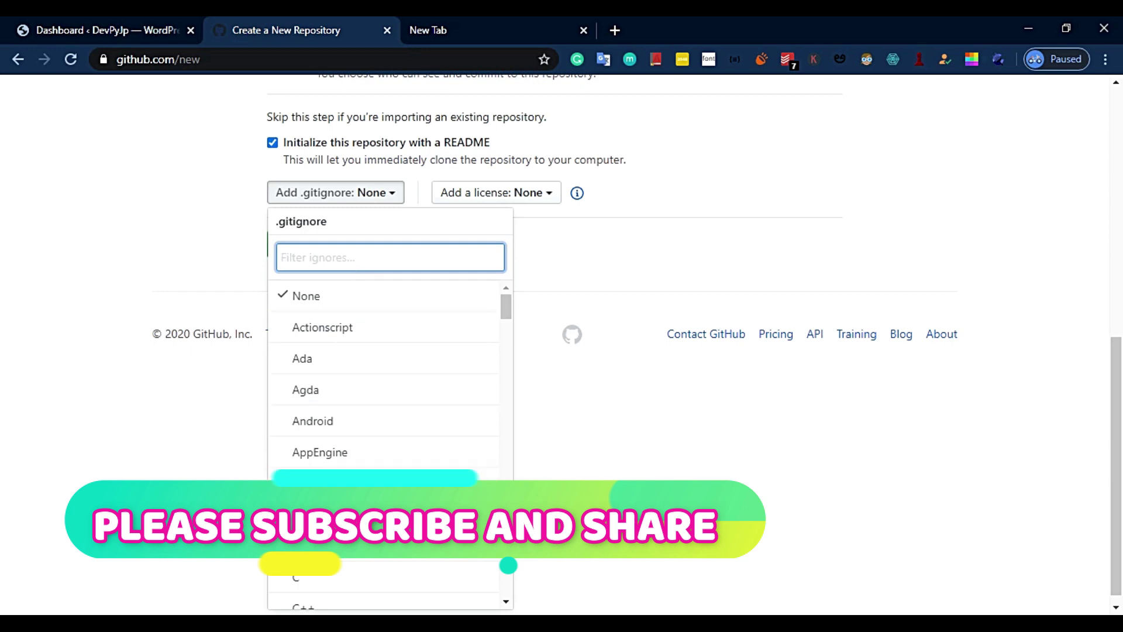
left_click(339, 259)
left_click(372, 257)
type("pyth")
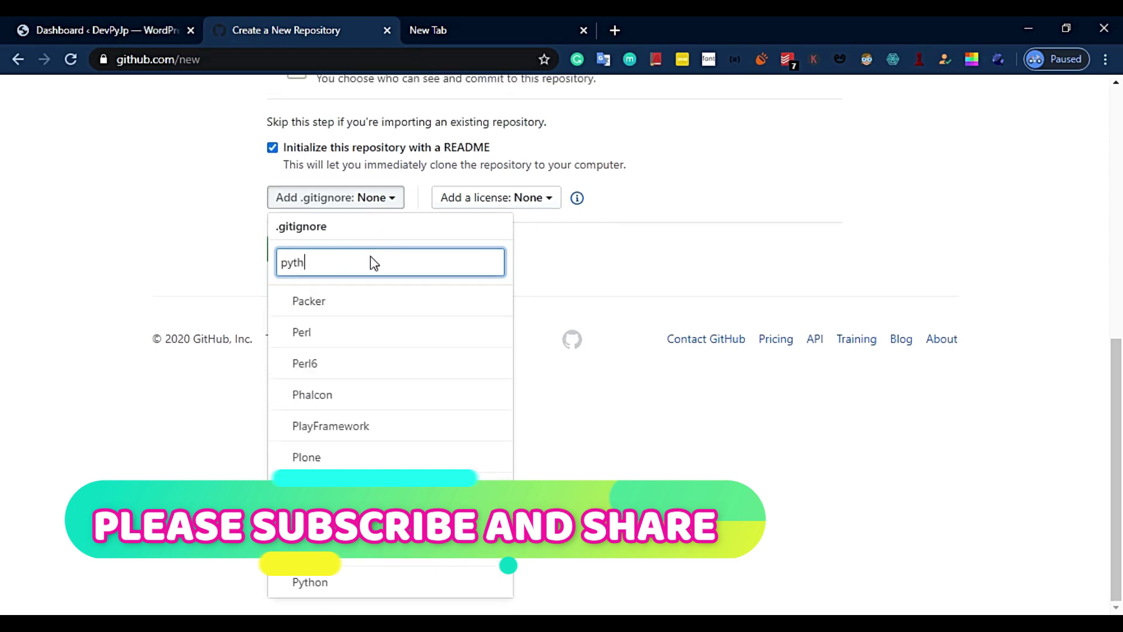
scroll(370, 255, "up", 4)
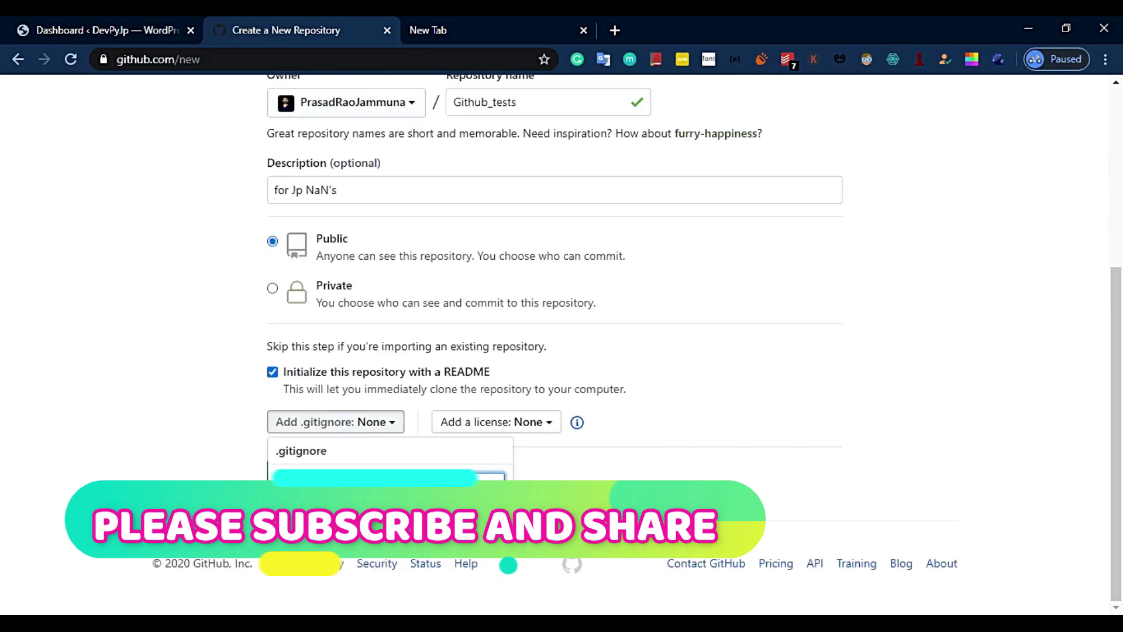
key("Return")
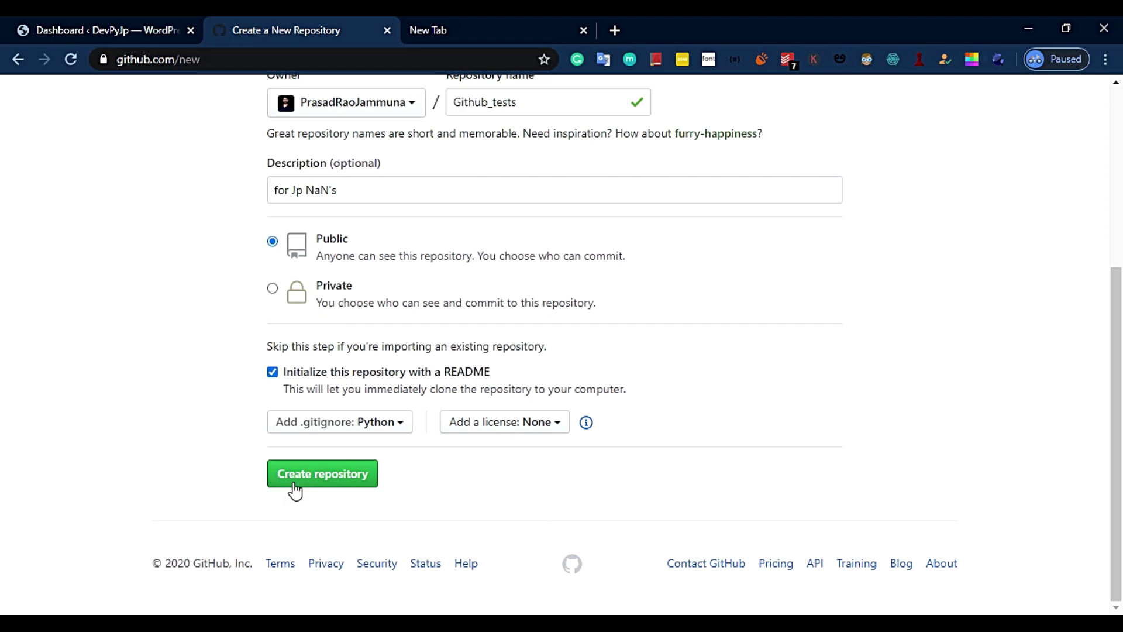
left_click(323, 482)
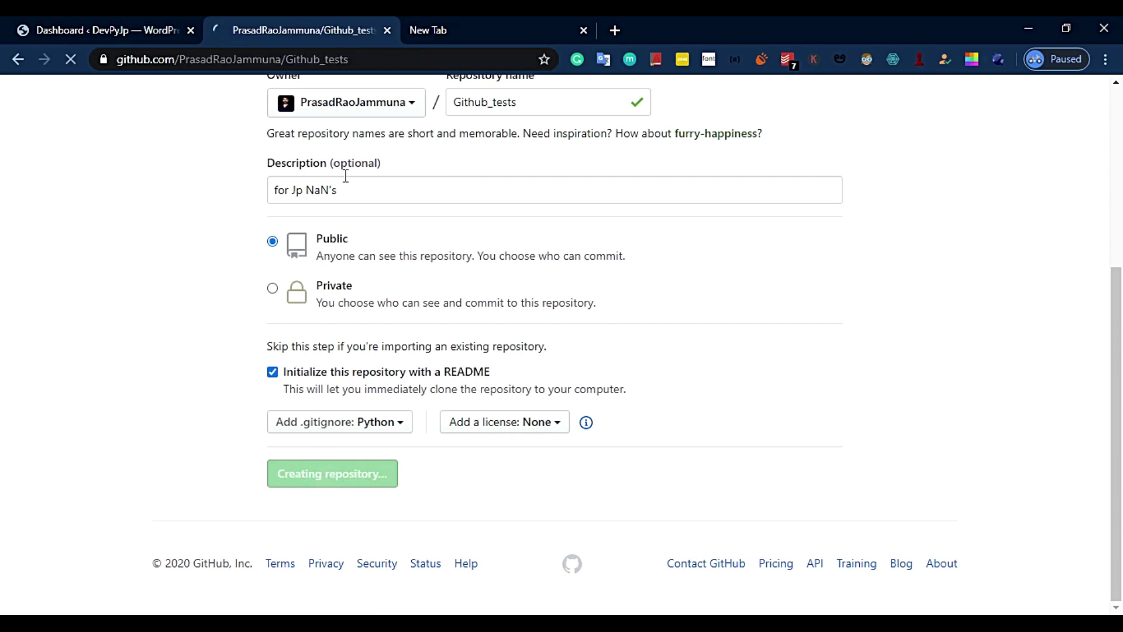
Step: Examine the new repository's URL, file list and README
left_click(120, 60)
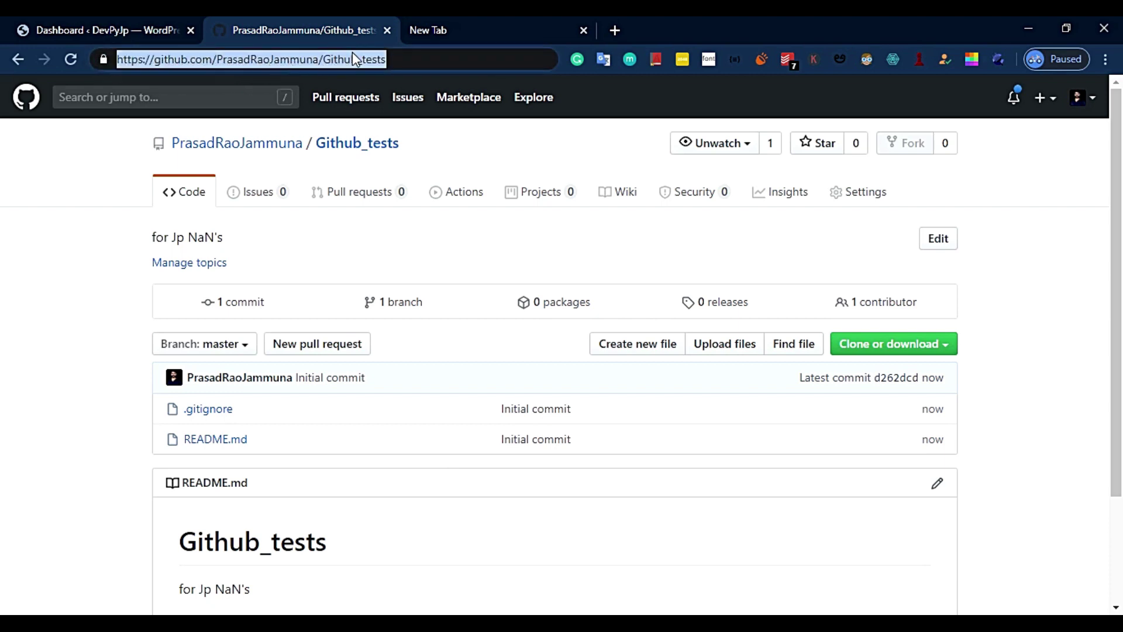
left_click(393, 61)
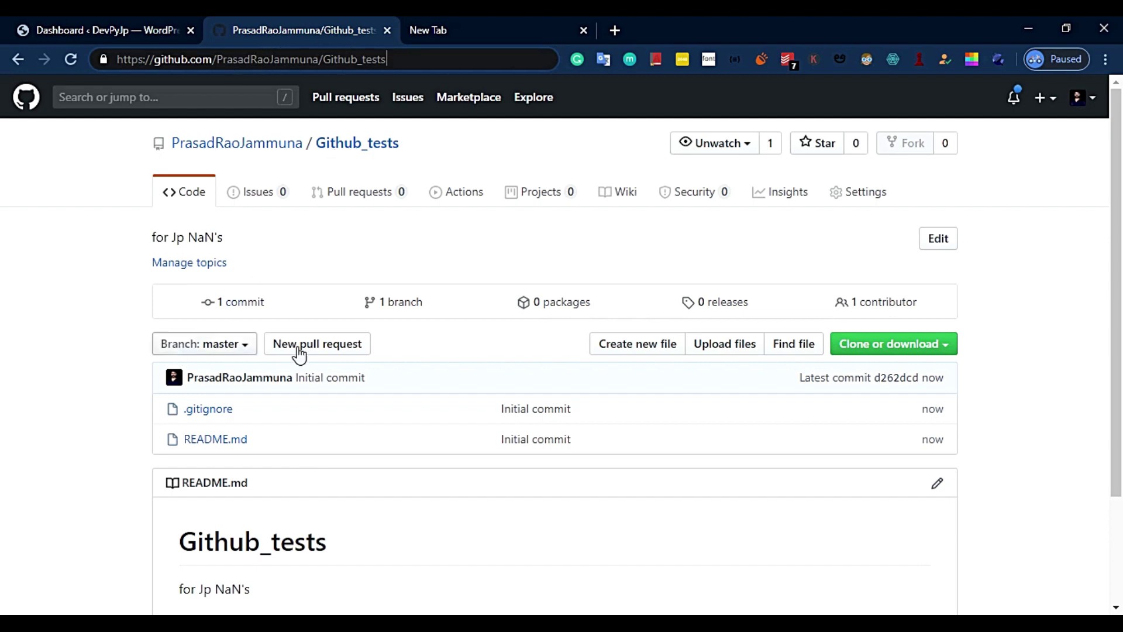
scroll(397, 417, "down", 1)
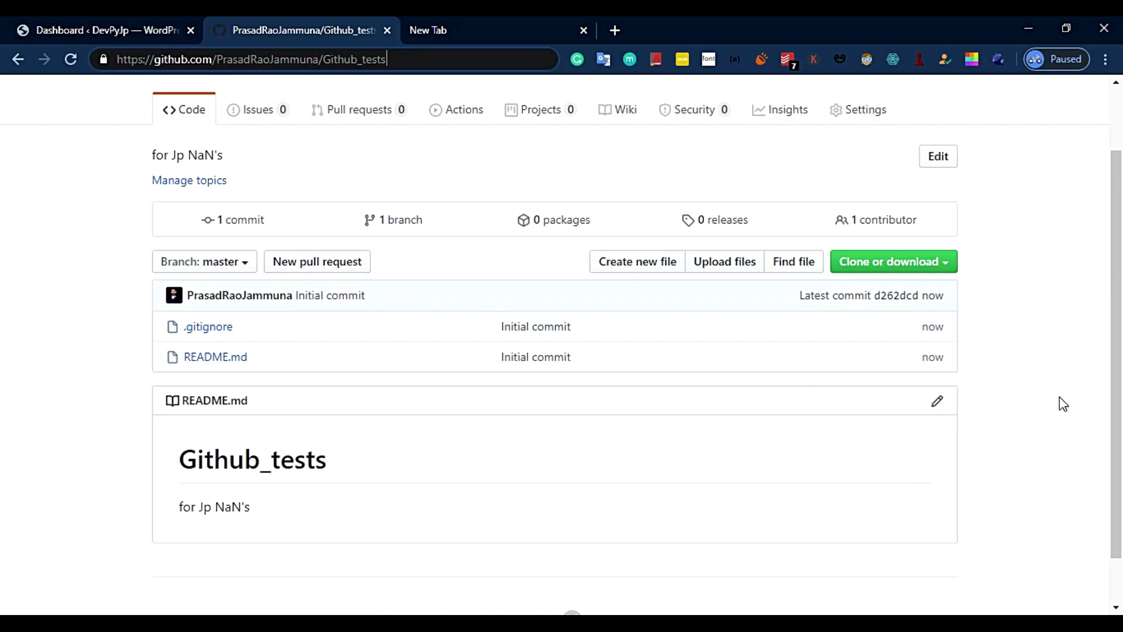
Step: Open README.md for editing and add the line "Hello guys..!" after two blank lines below the description
left_click(937, 402)
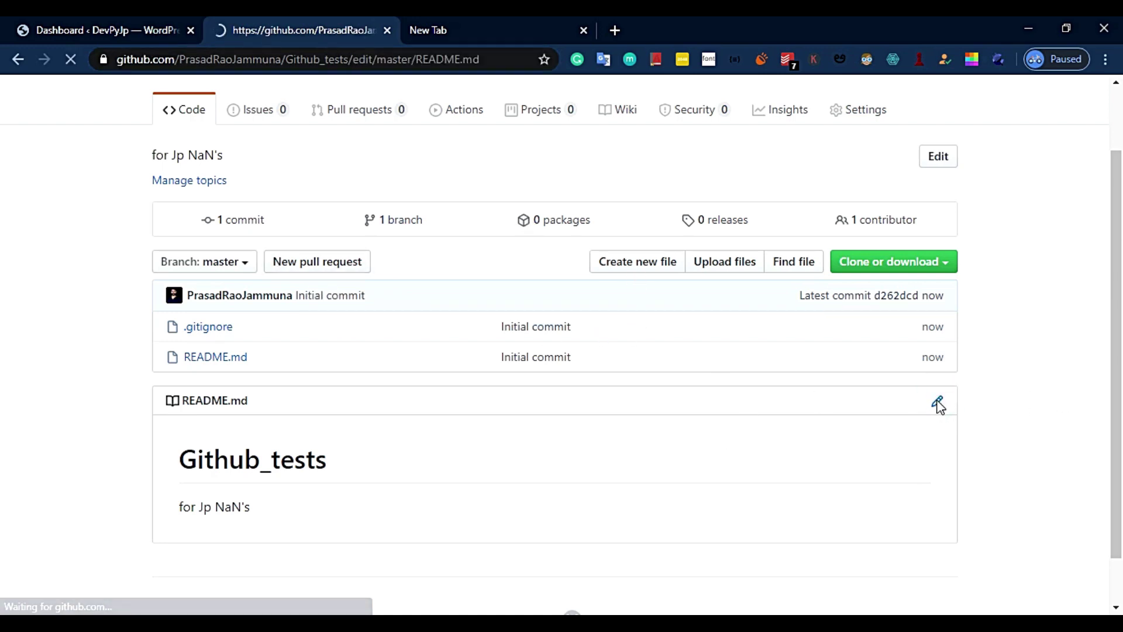
left_click(263, 258)
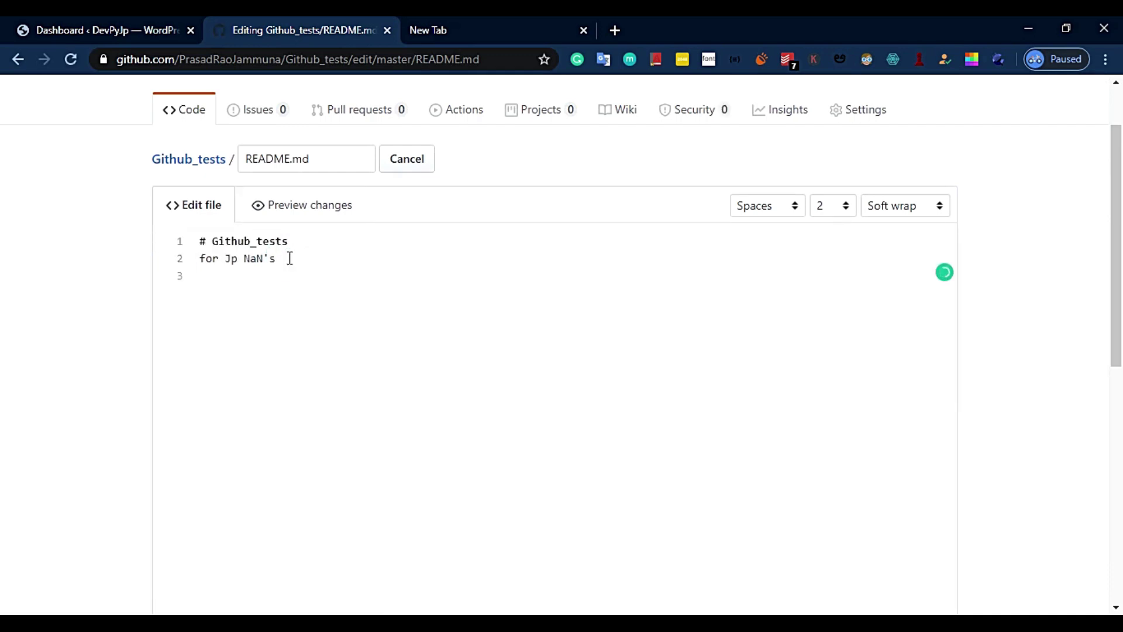
key("Return")
key("Return")
key("Return")
type("Hello gouys")
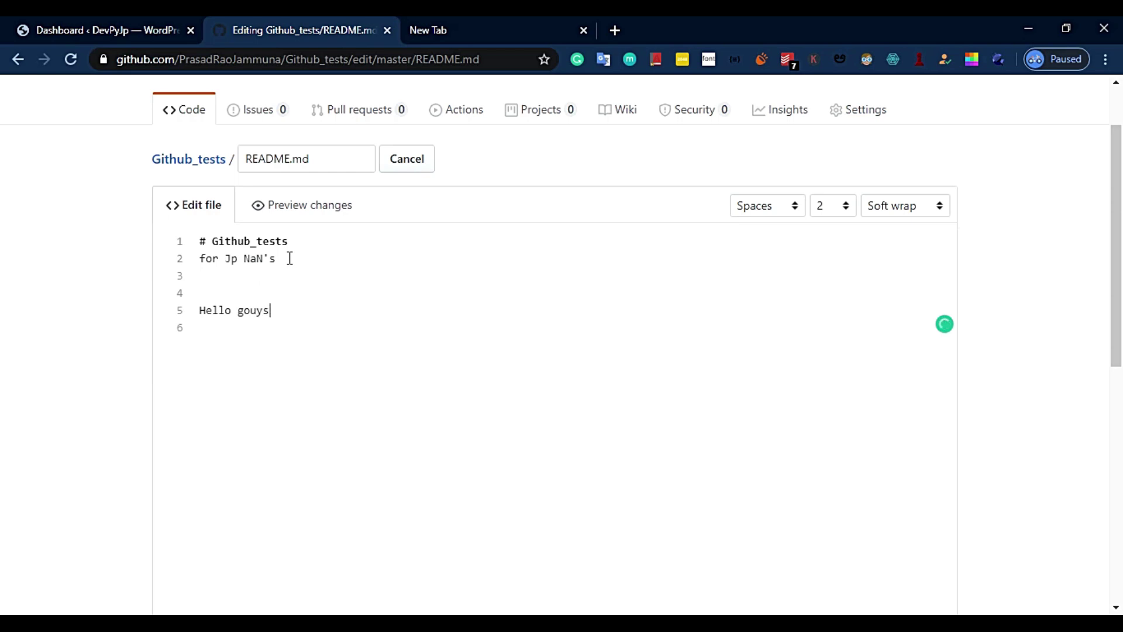
type("gus")
type("ys")
Step: Commit the README.md change directly to the master branch with the default commit message
scroll(3, 234, "down", 7)
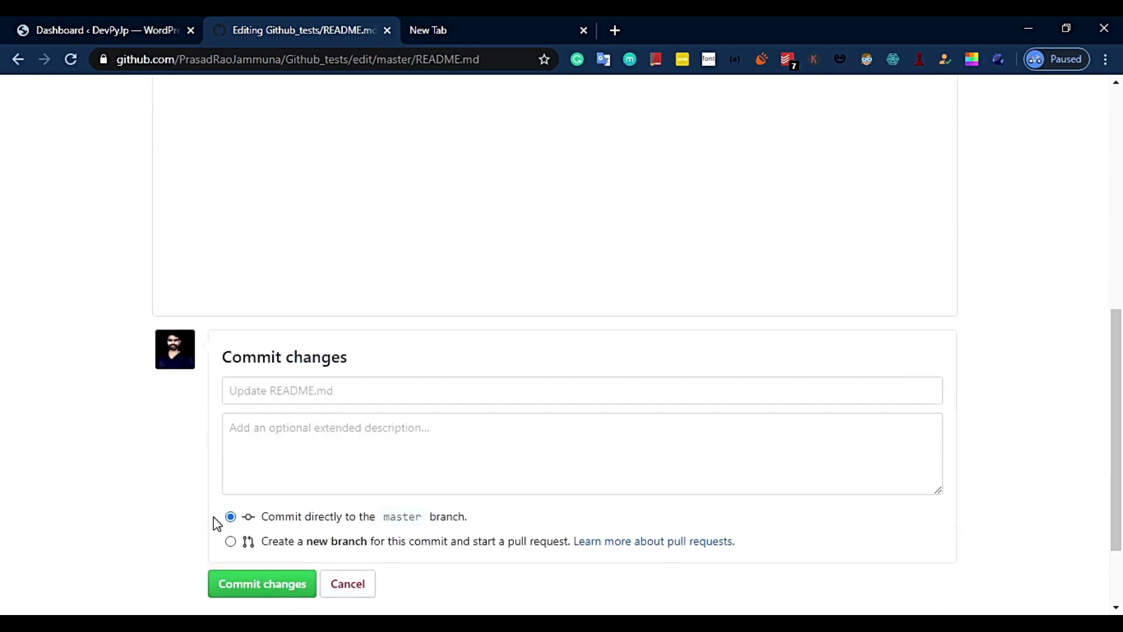
scroll(216, 522, "down", 2)
left_click(266, 504)
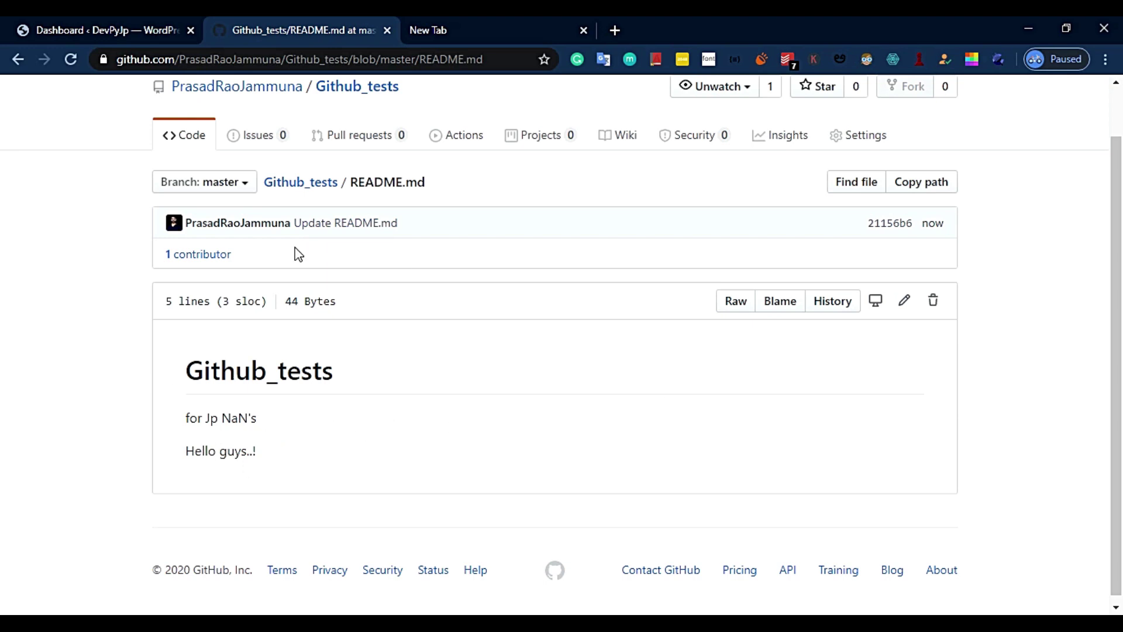
Step: Return to the Github_tests main page and start a new file named hello.py
left_click(303, 187)
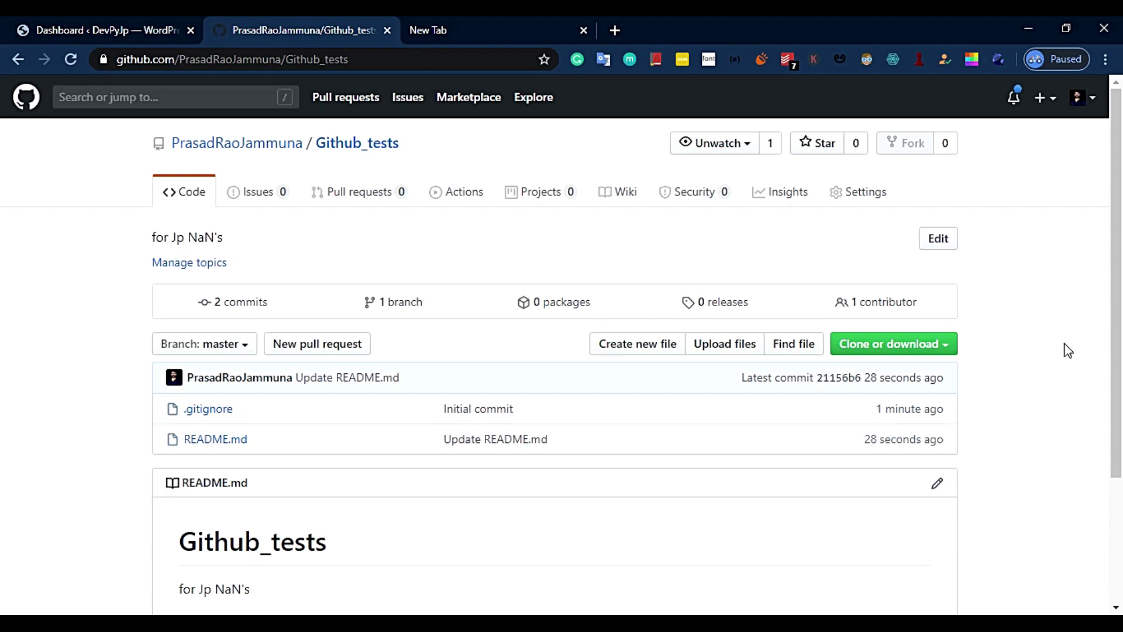
left_click(625, 342)
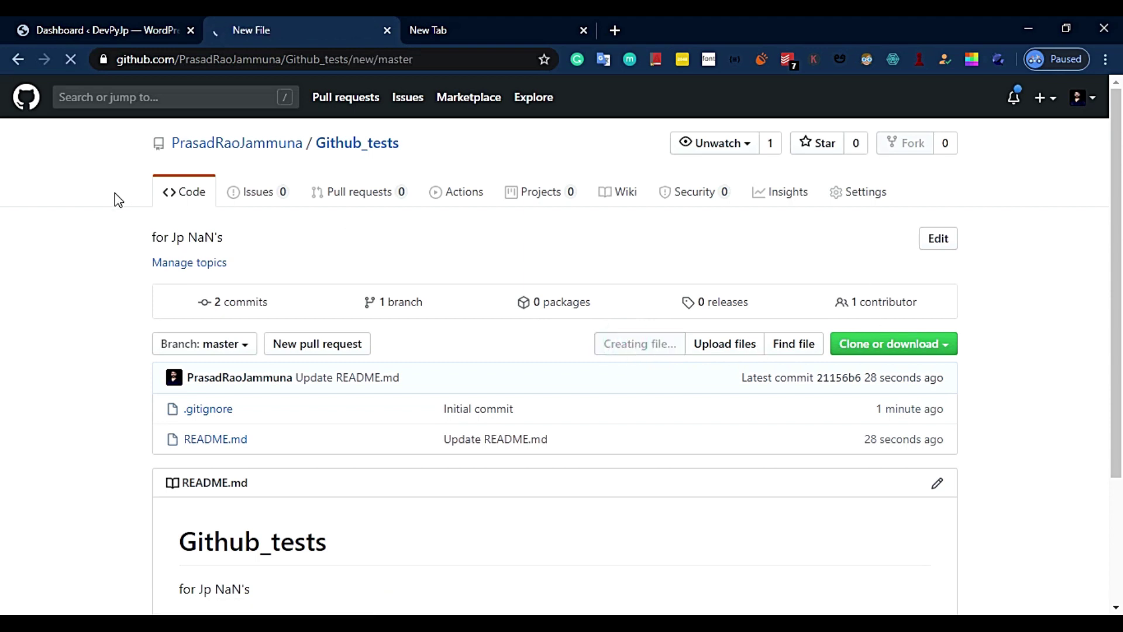
left_click(277, 243)
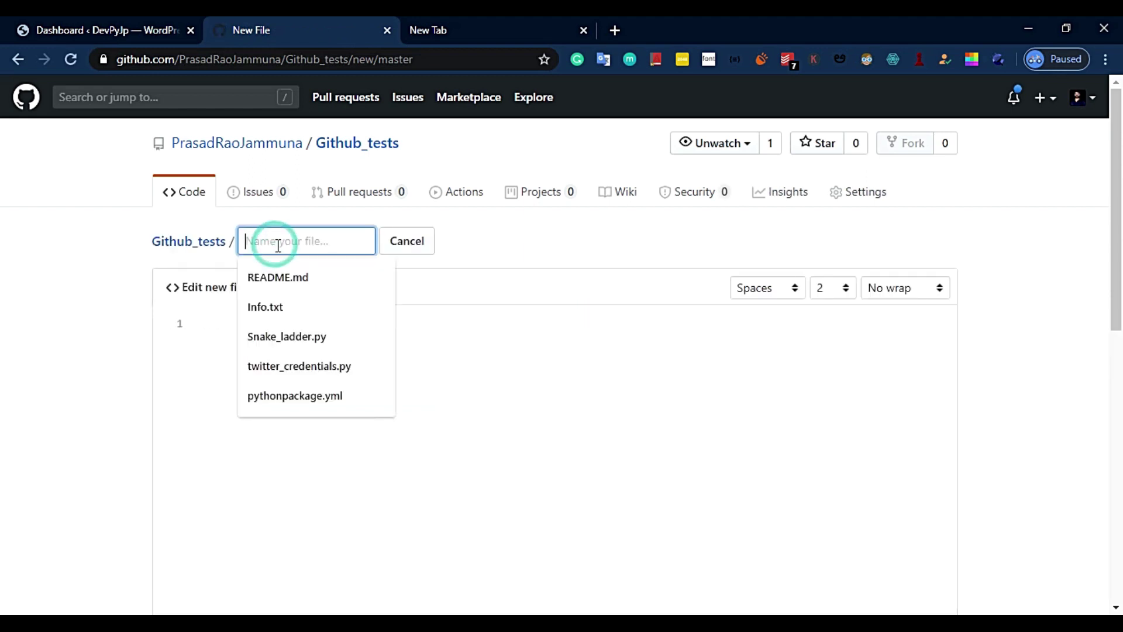
type("he")
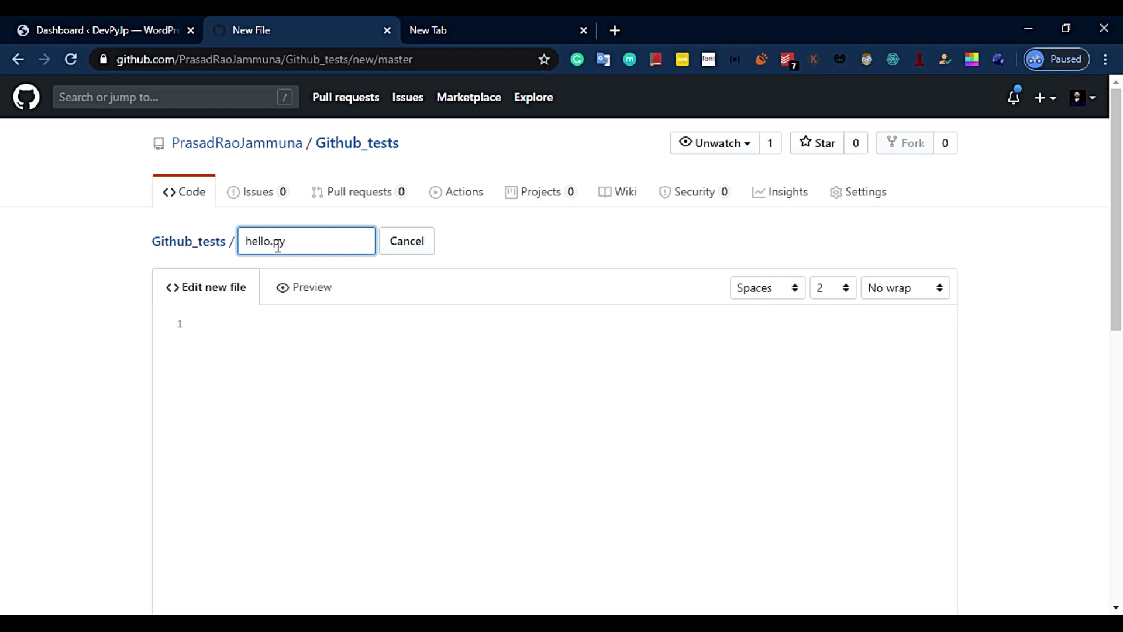
type("llo.py")
Step: Write print("Hello world..!") as the only line of hello.py
left_click(295, 323)
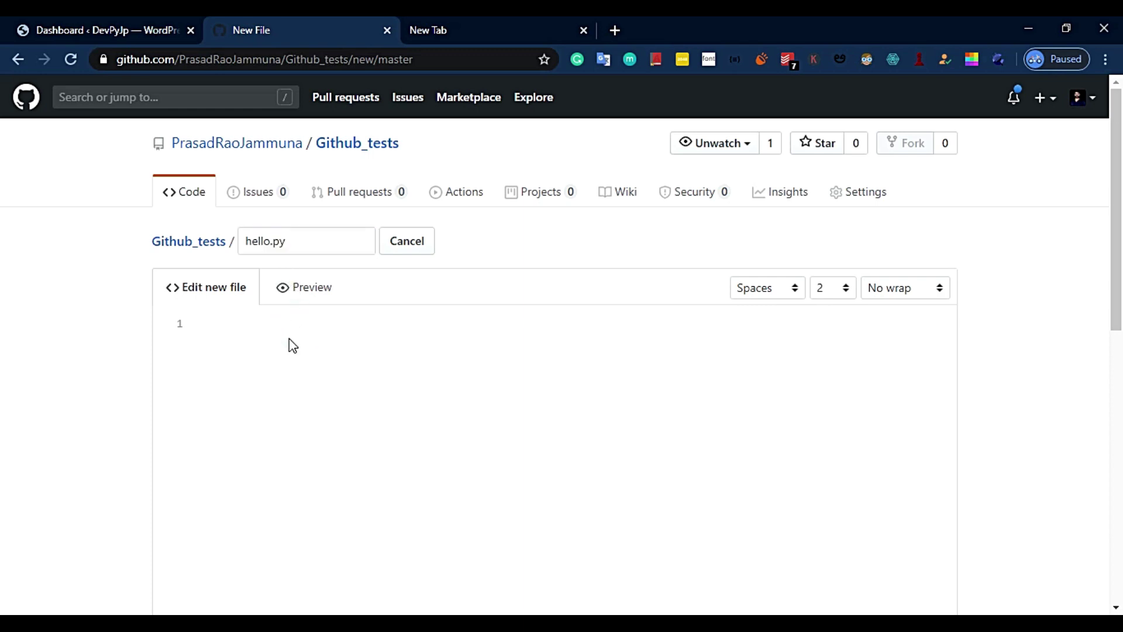
type("prin")
type("t(\"Hello worl")
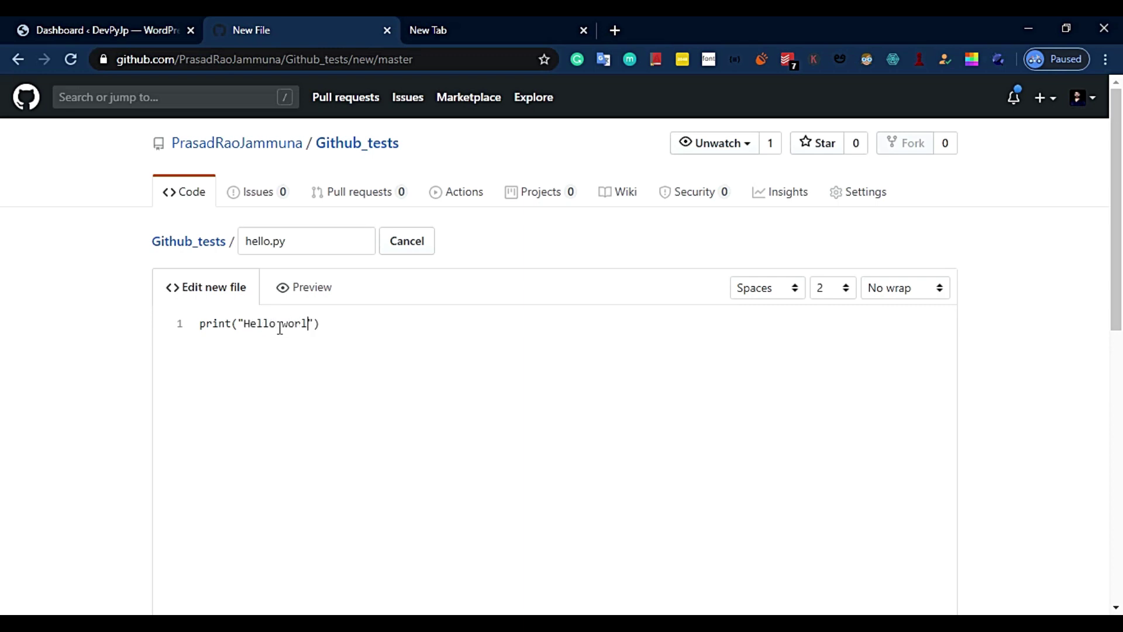
type("d..!")
Step: Commit the new file directly to the master branch with the message "just started"
scroll(501, 414, "down", 8)
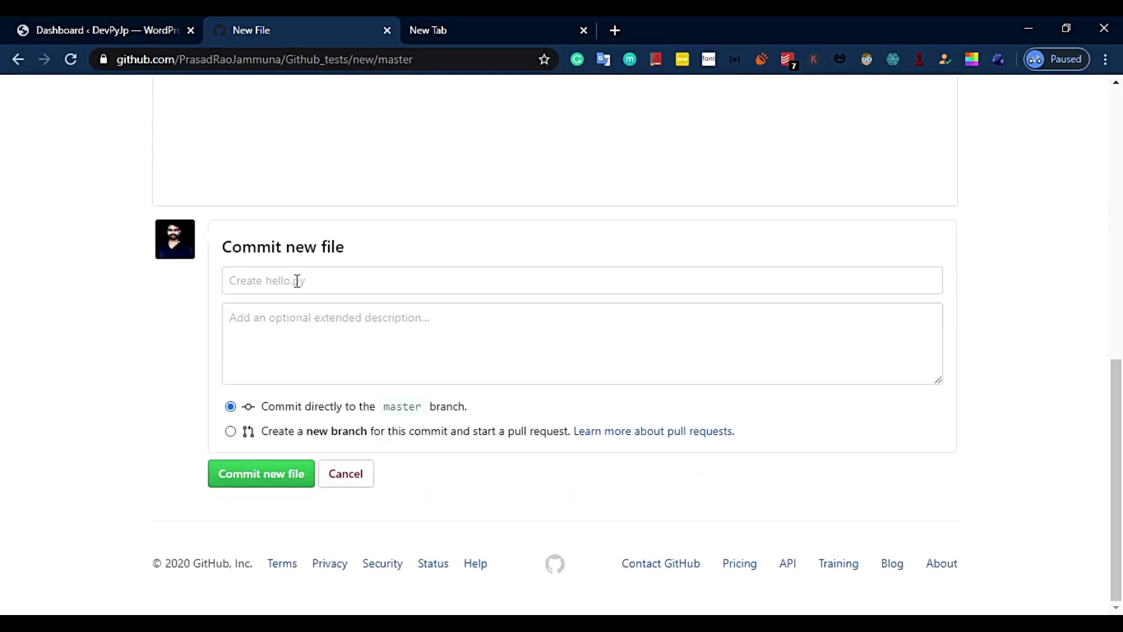
left_click(297, 281)
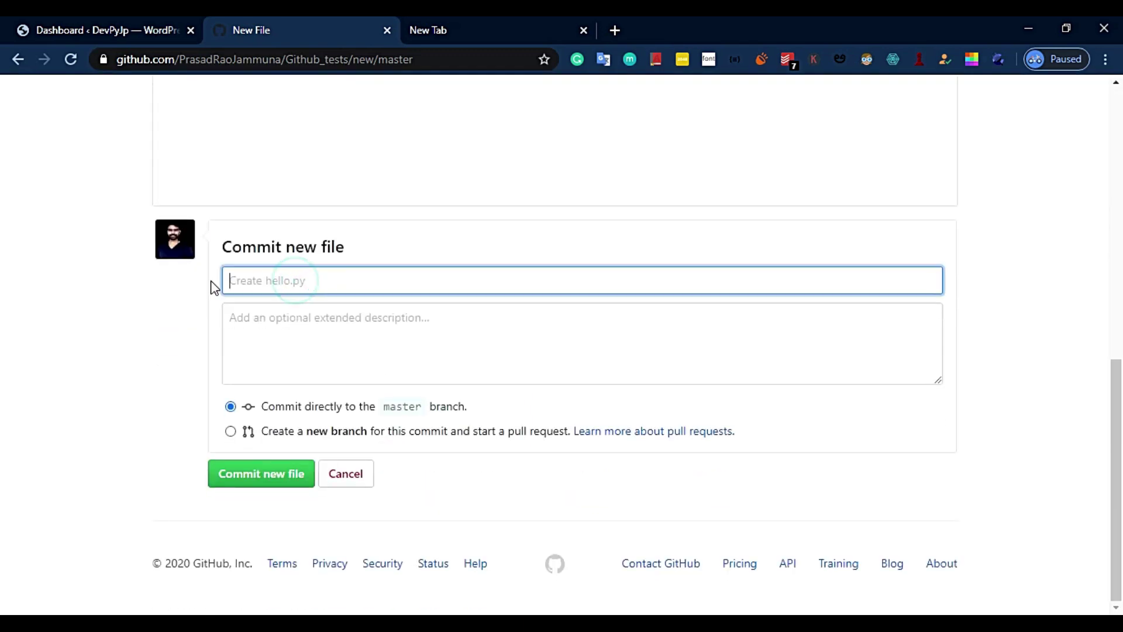
left_click(389, 280)
type("just started")
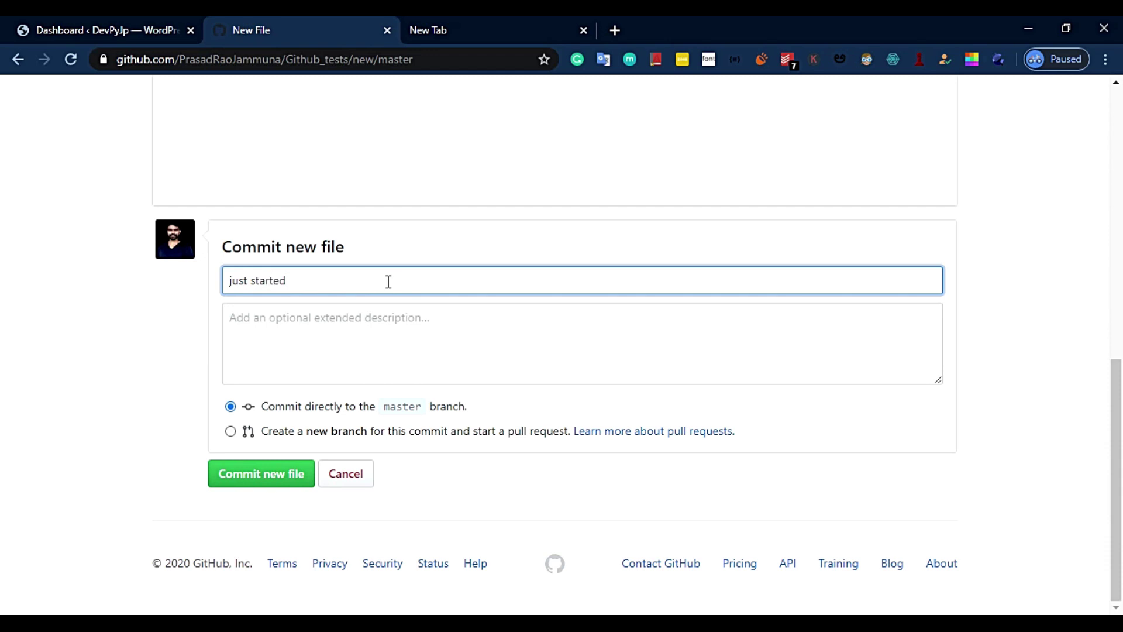
scroll(388, 283, "up", 4)
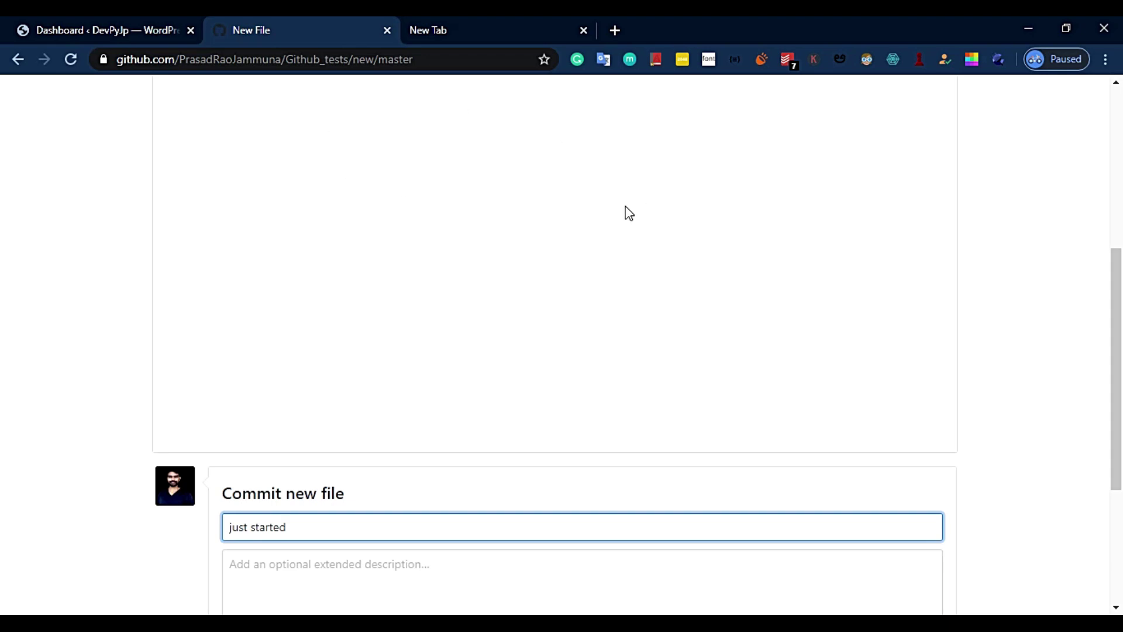
scroll(498, 250, "down", 4)
left_click(247, 484)
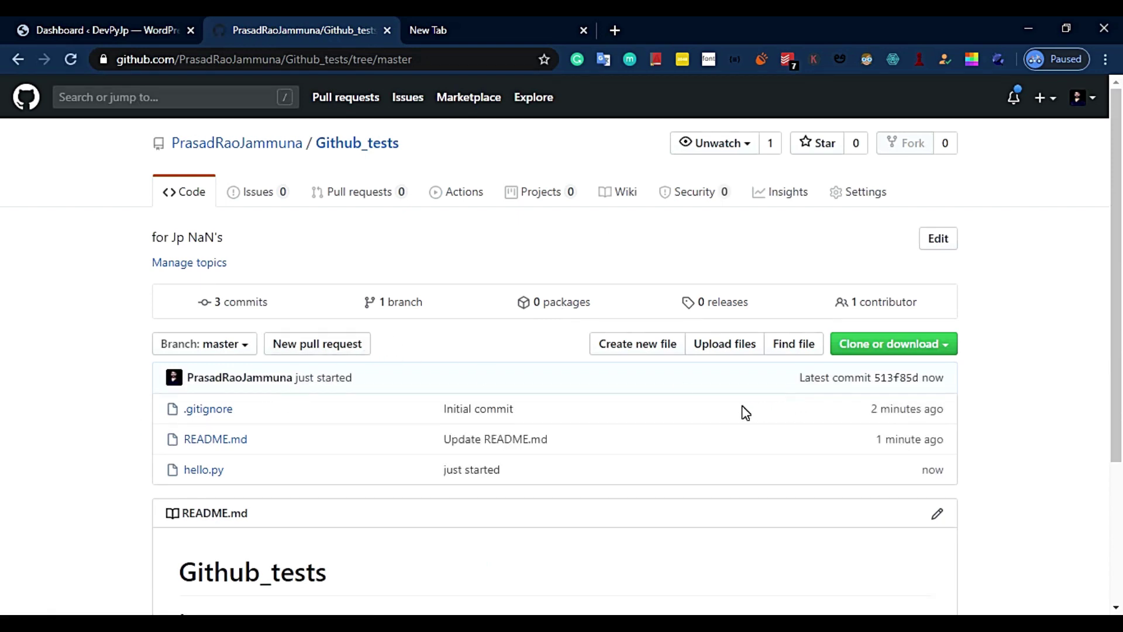
Step: Open hello.py to examine its code line, and return to the repository's main page
scroll(597, 420, "down", 3)
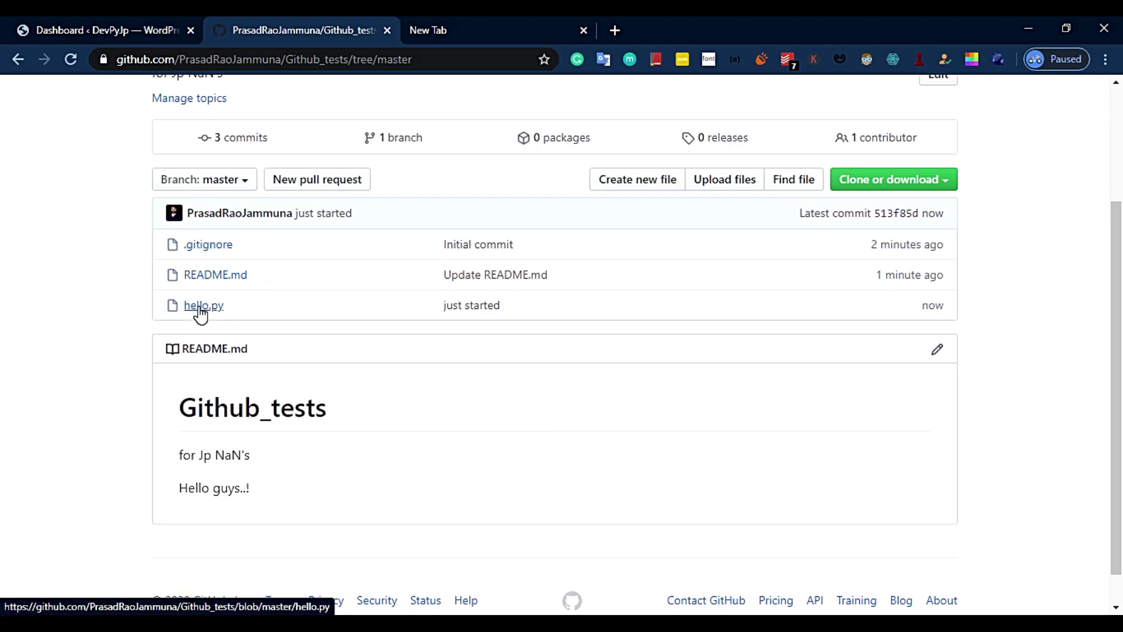
left_click(205, 307)
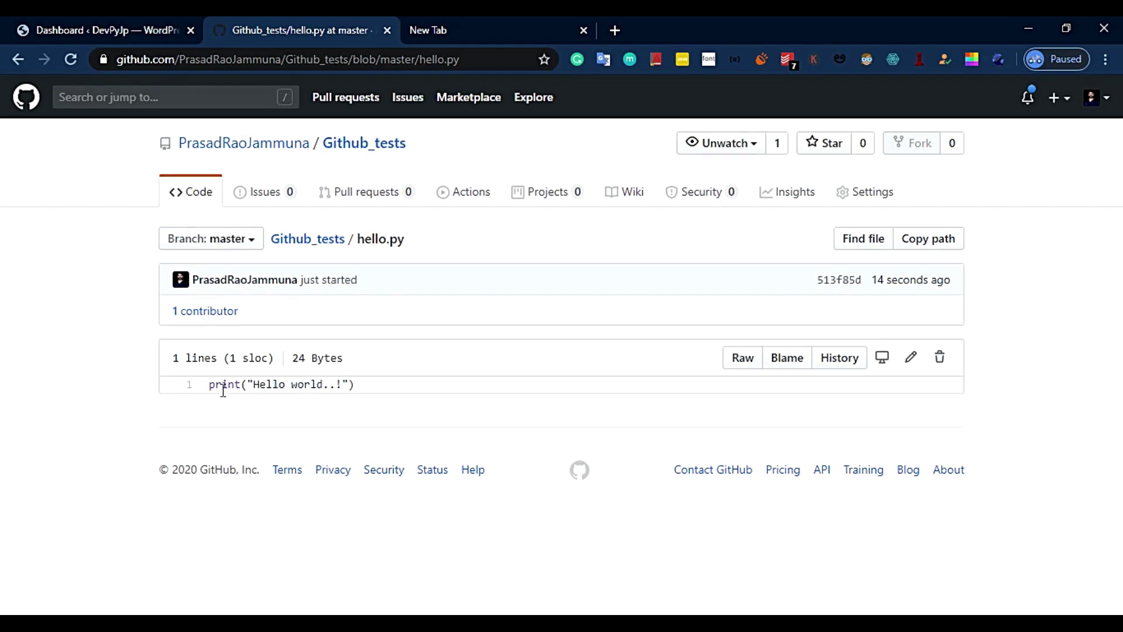
double_click(212, 385)
left_click(233, 387)
left_click_drag(210, 389, 353, 386)
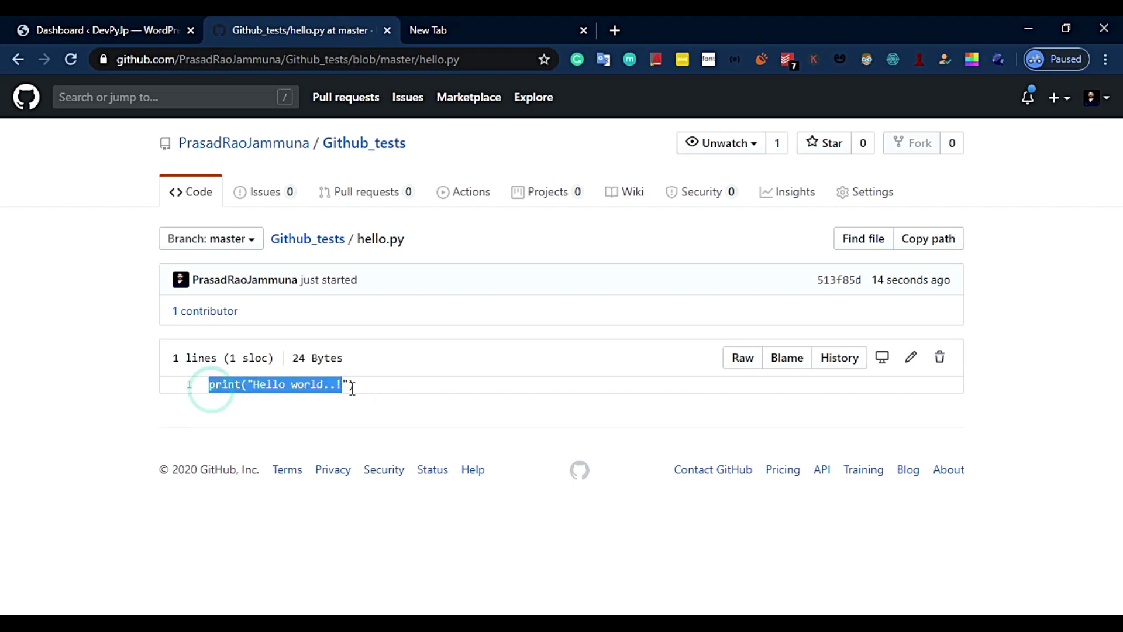
left_click(395, 381)
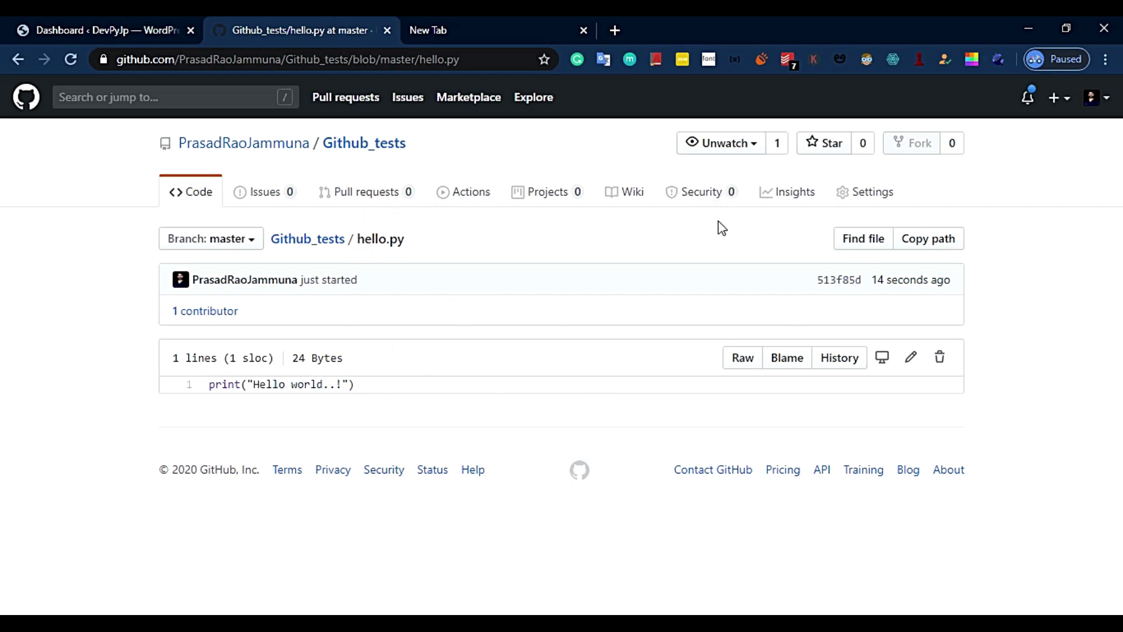
left_click(305, 236)
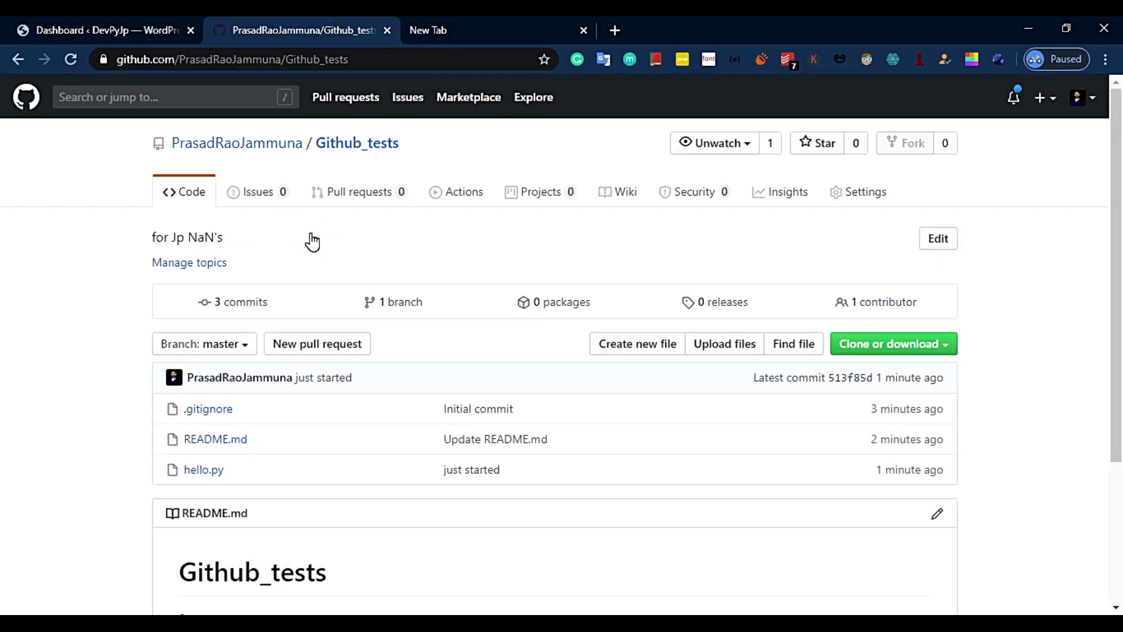
Step: Switch to Visual Studio Code, delete the print("I am fine...") line from test.py, and return to the browser
key("alt+Tab")
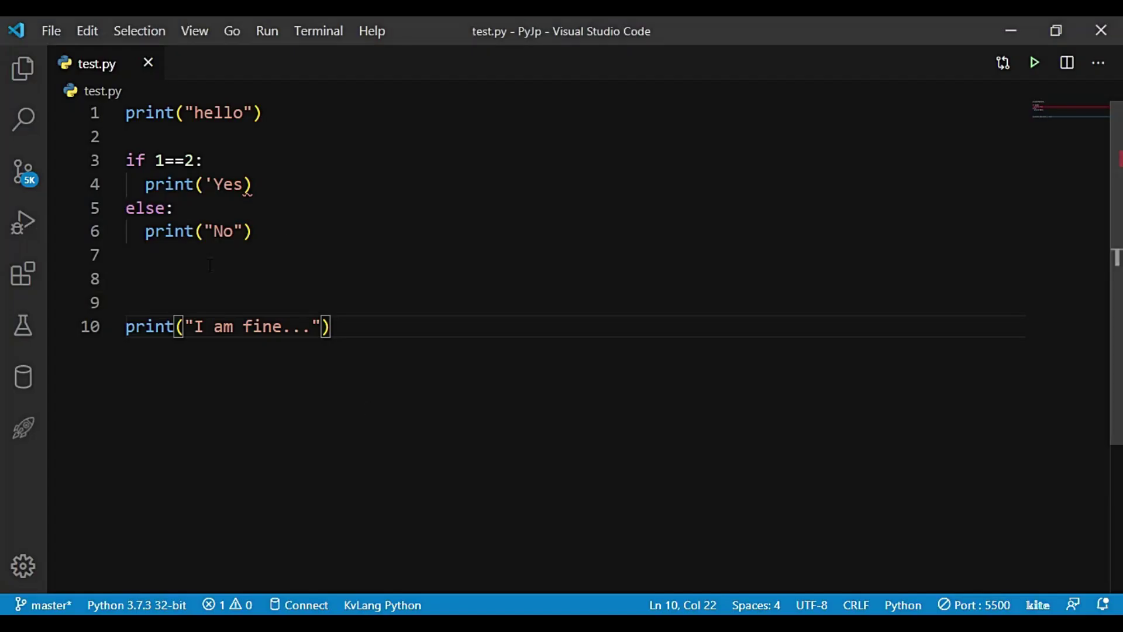
left_click(313, 252)
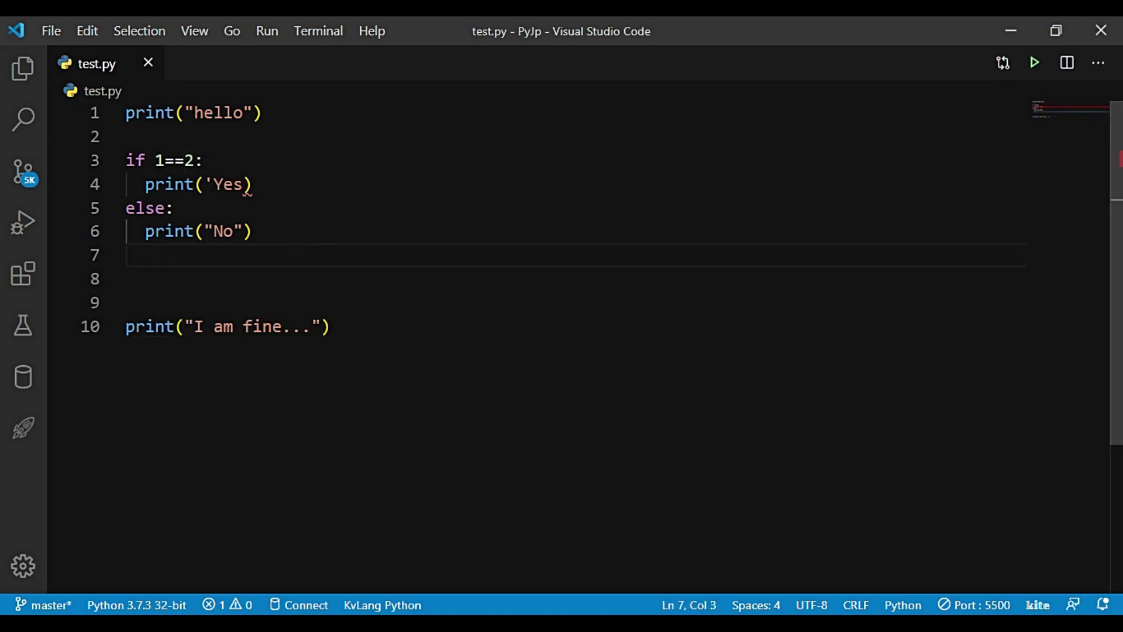
left_click(258, 188)
left_click(251, 233)
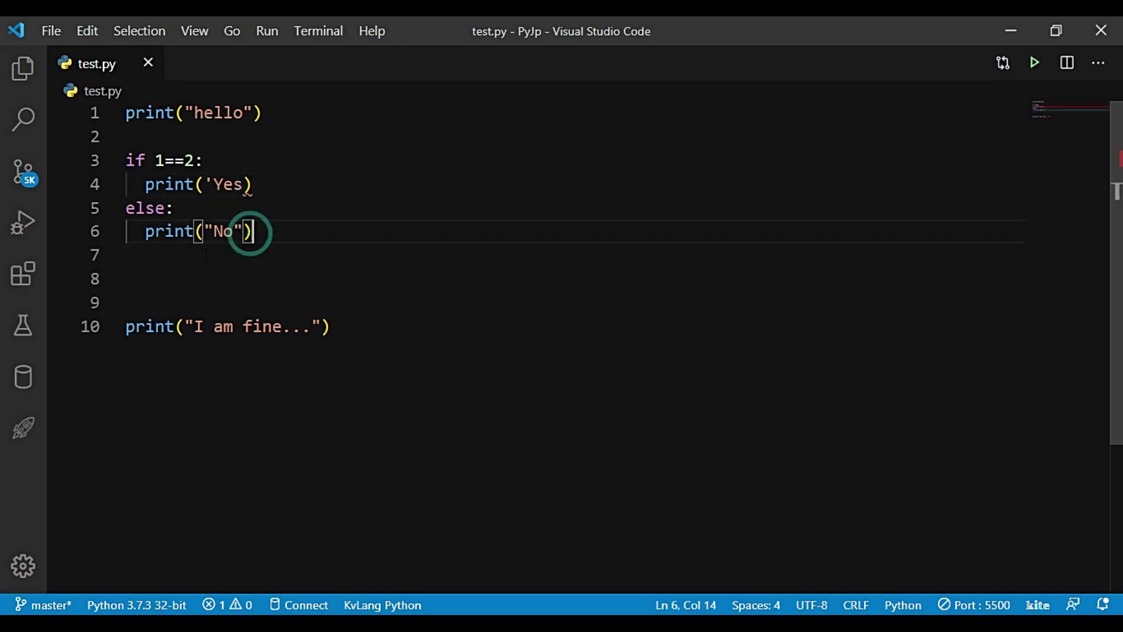
left_click_drag(363, 326, 82, 306)
key("BackSpace")
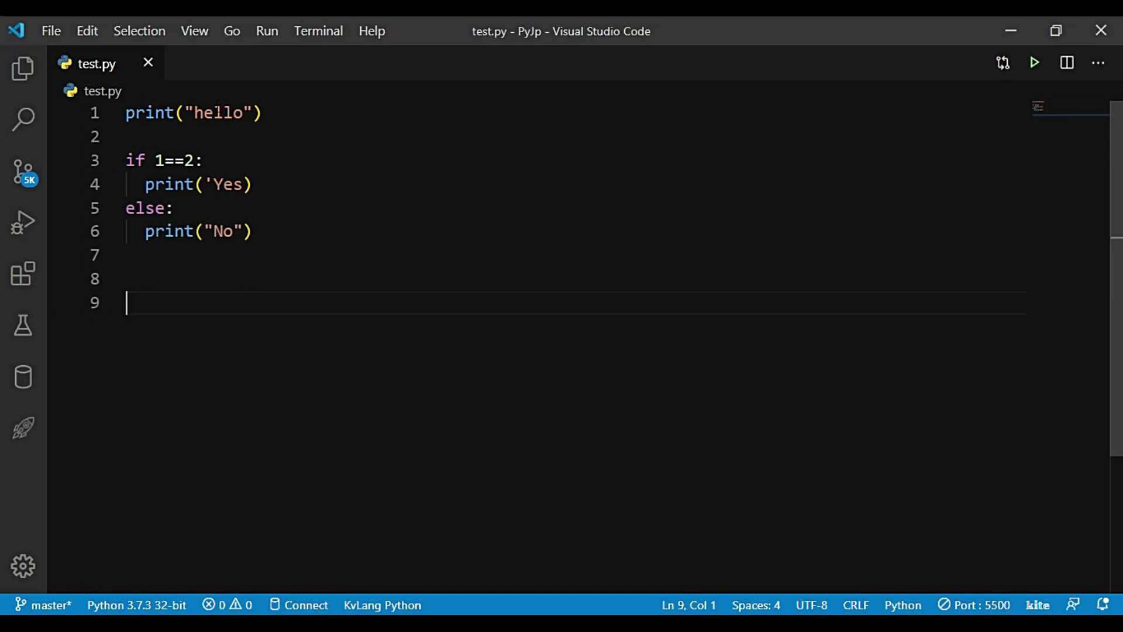
left_click(283, 279)
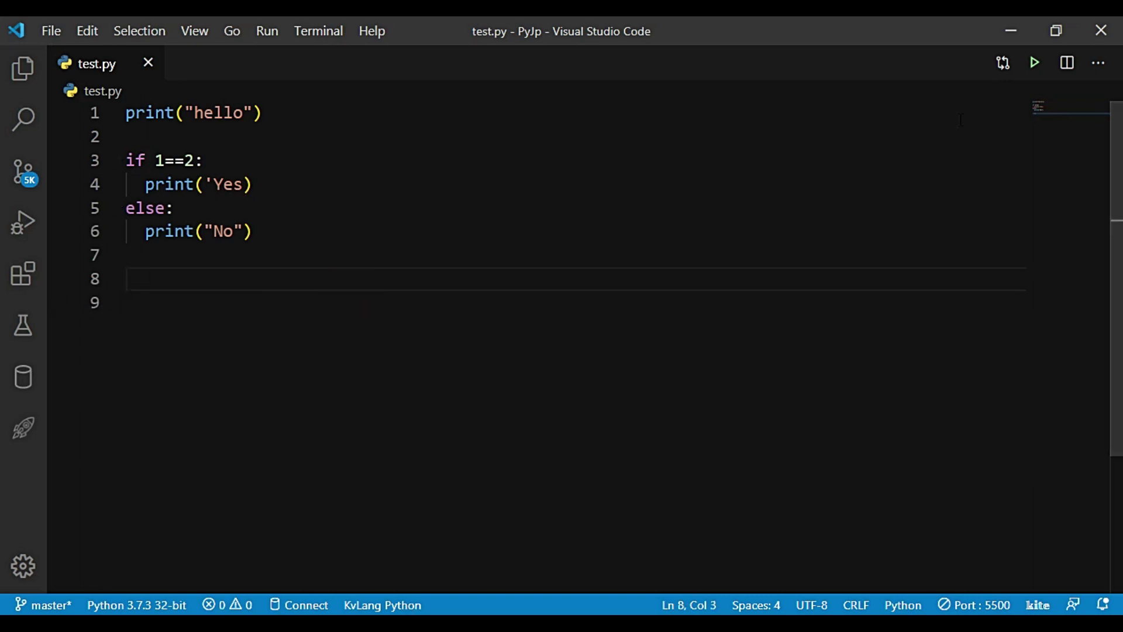
left_click(1004, 24)
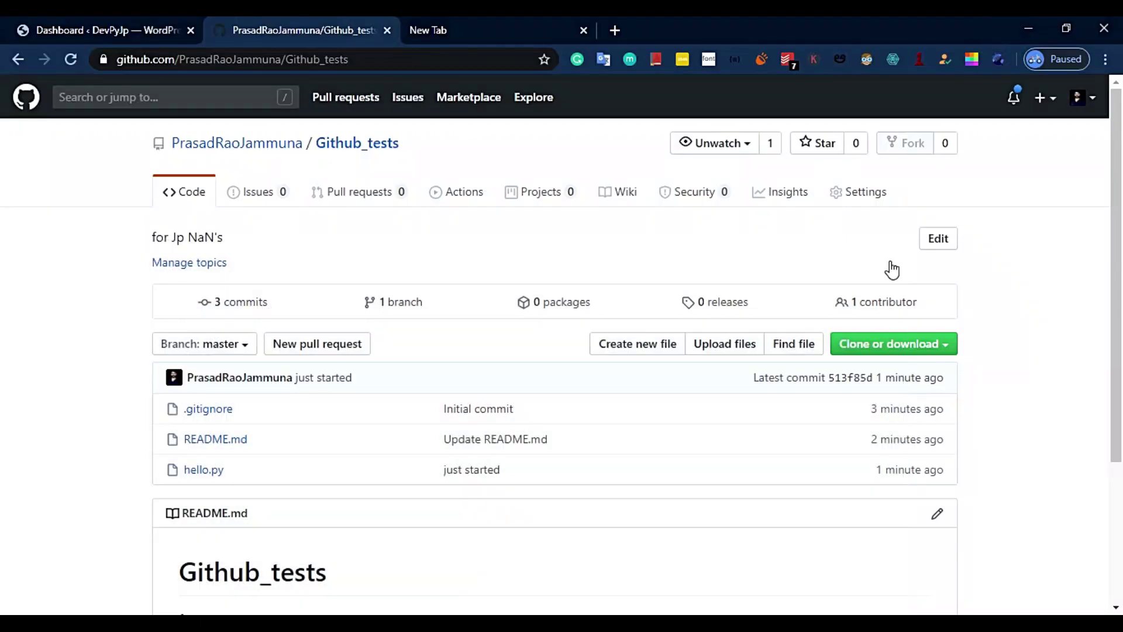
Step: Add test.py from the PyJp folder on the Desktop to the repository's file upload
scroll(1022, 308, "down", 1)
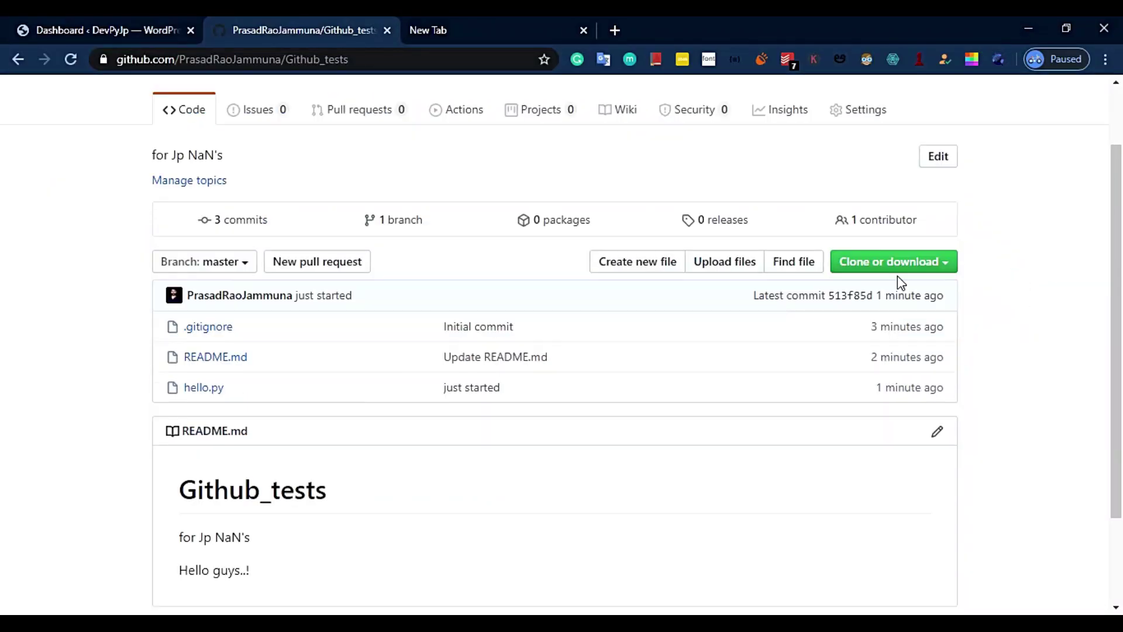
left_click(713, 266)
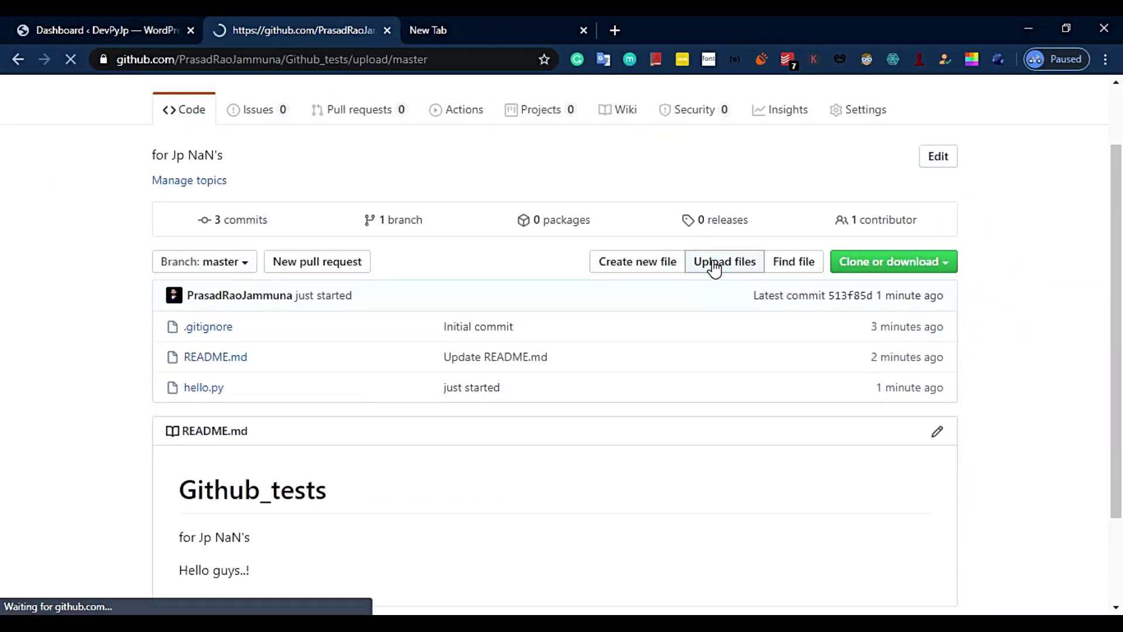
scroll(714, 269, "down", 3)
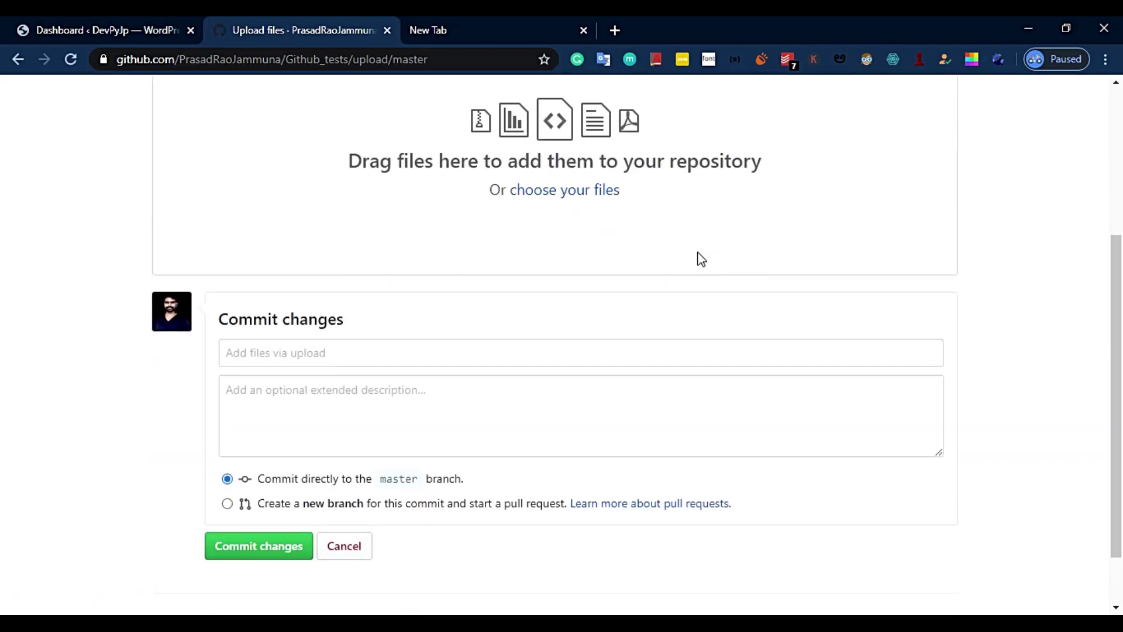
scroll(700, 258, "up", 2)
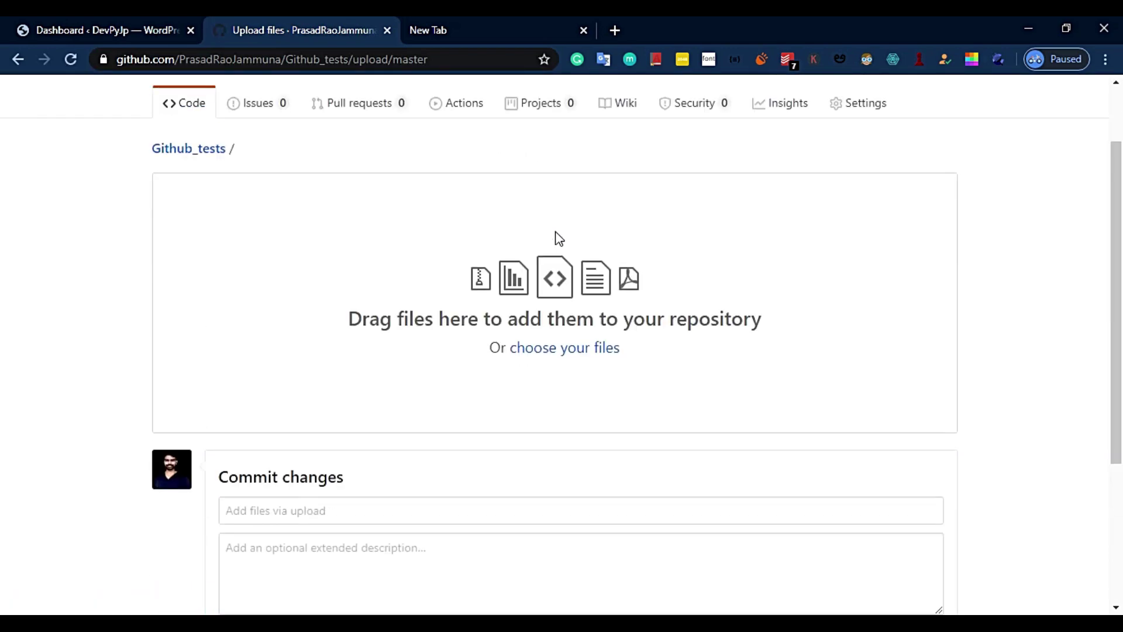
left_click(583, 358)
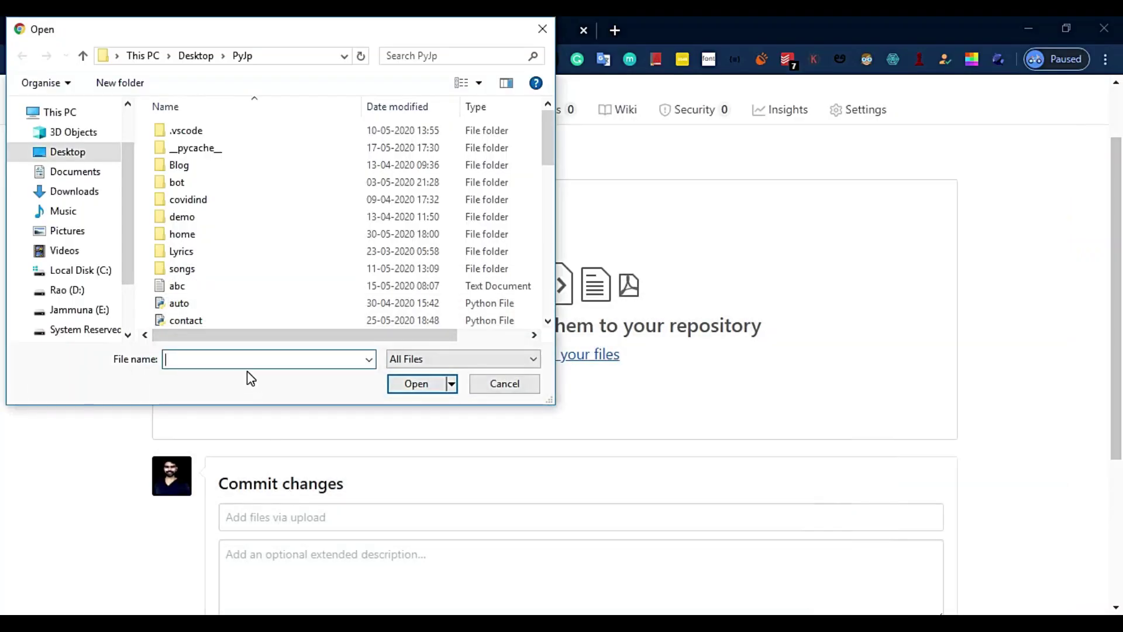
left_click(247, 358)
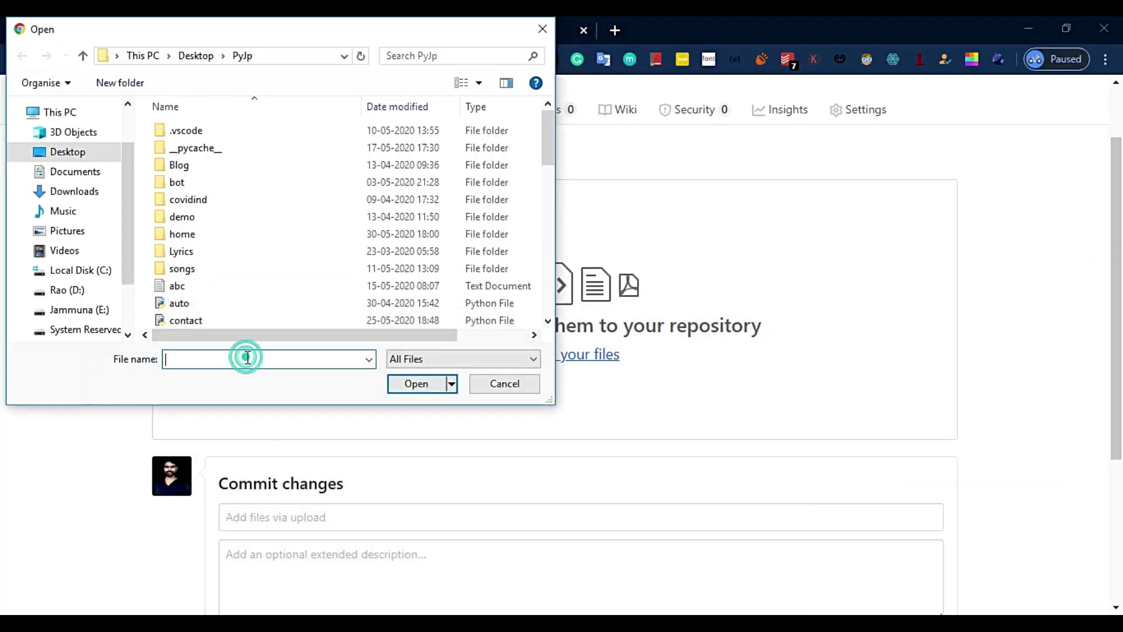
type("tes")
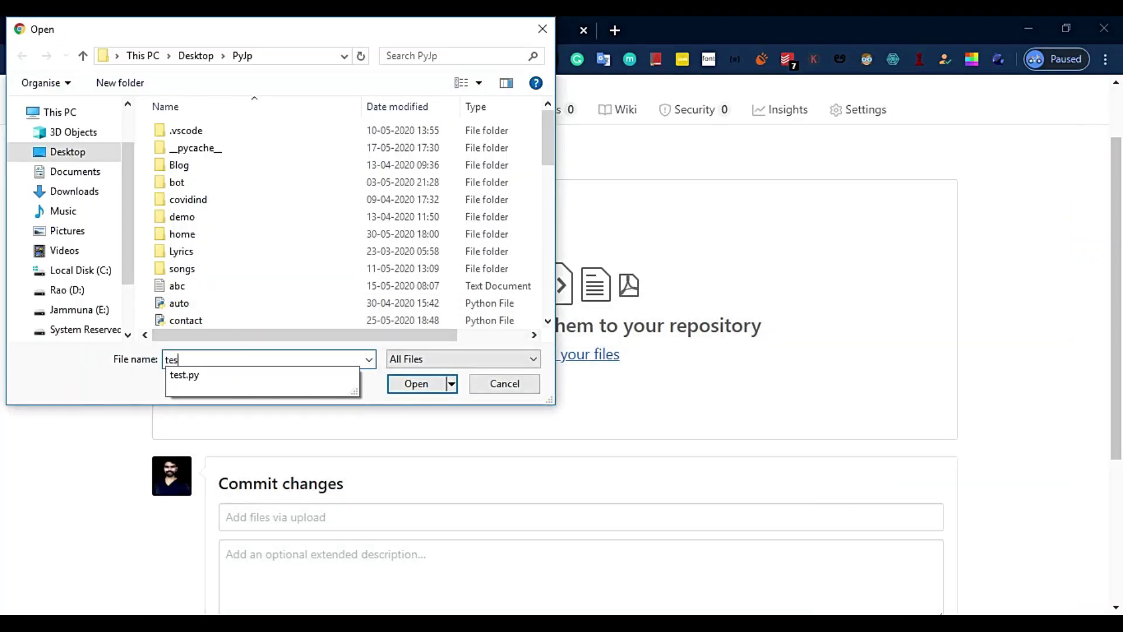
left_click(197, 375)
left_click(422, 386)
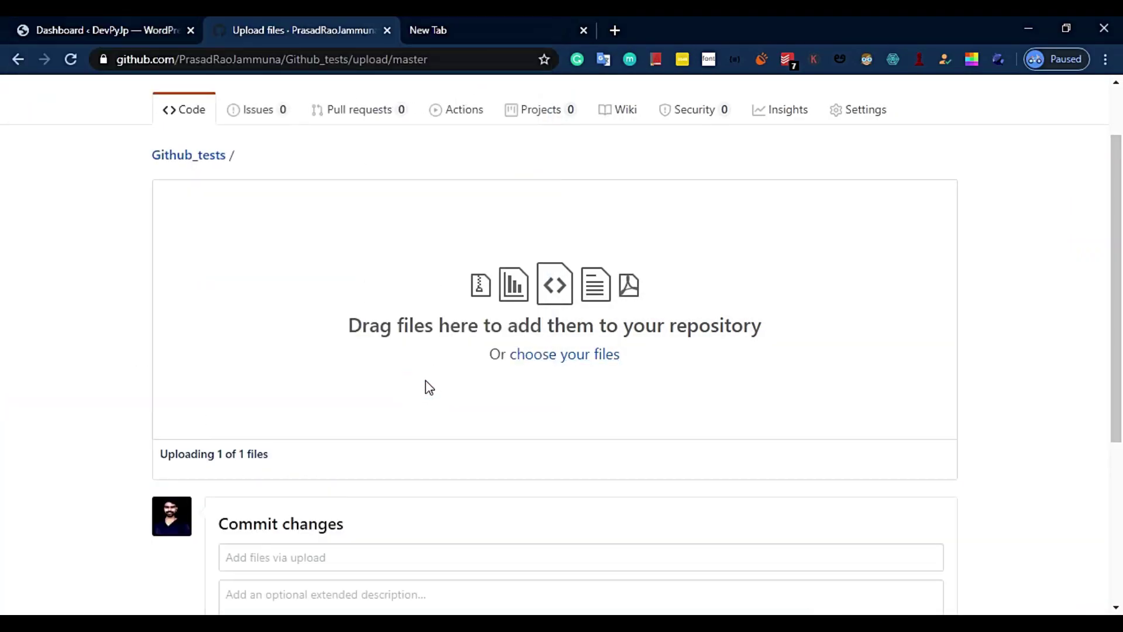
Step: Commit the uploaded test.py directly to the master branch with the message "added test.py -1"
scroll(391, 334, "down", 4)
left_click(415, 313)
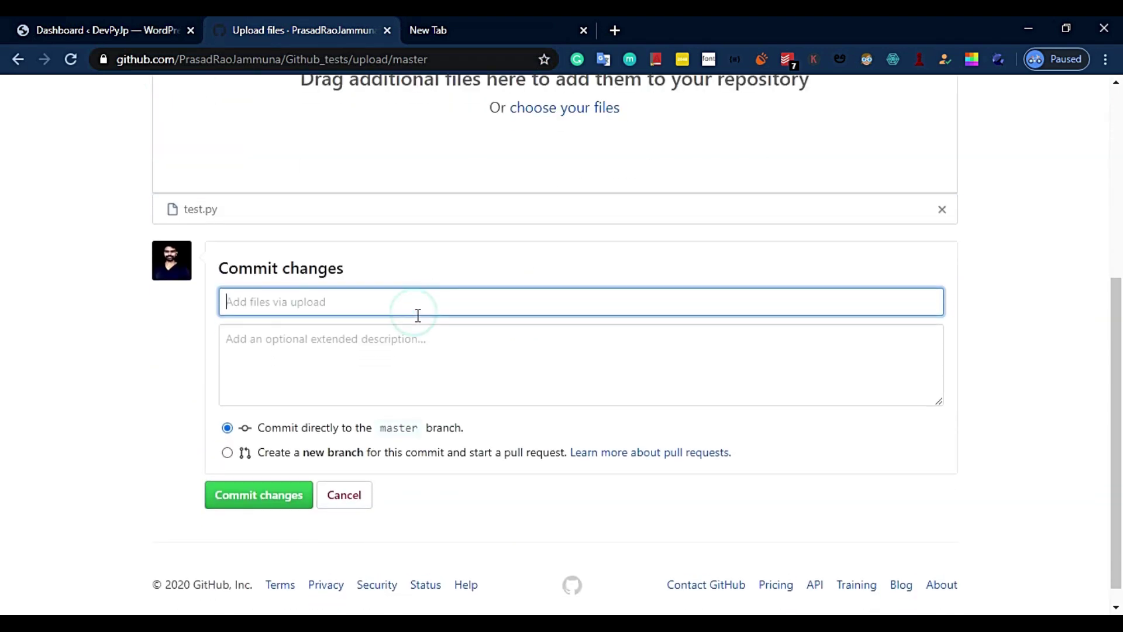
type("added test.py -1")
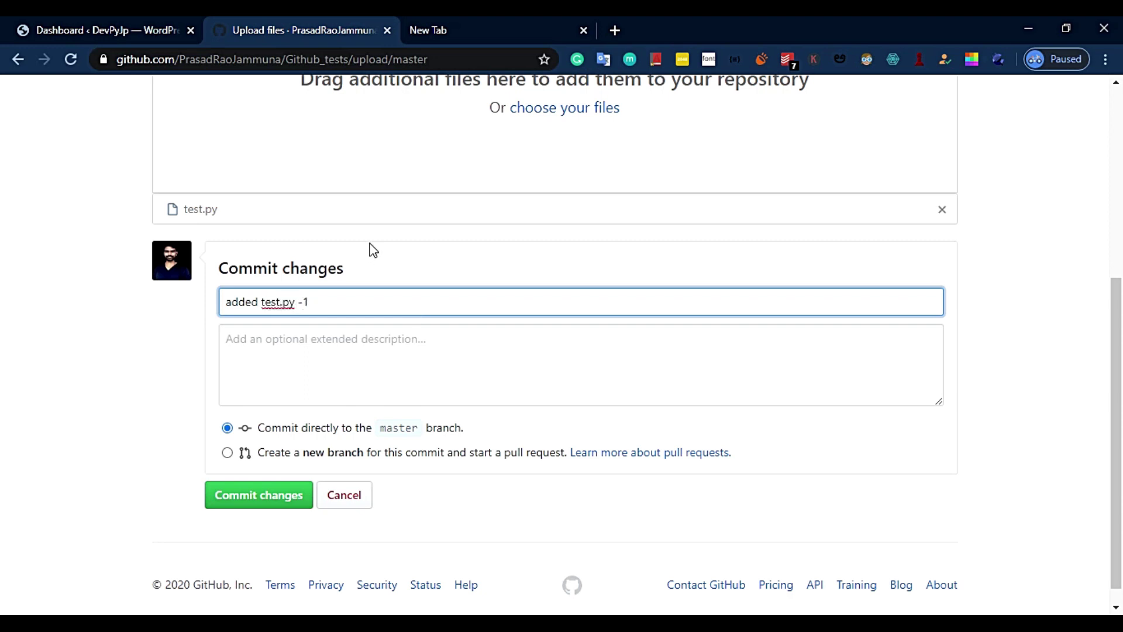
left_click(239, 500)
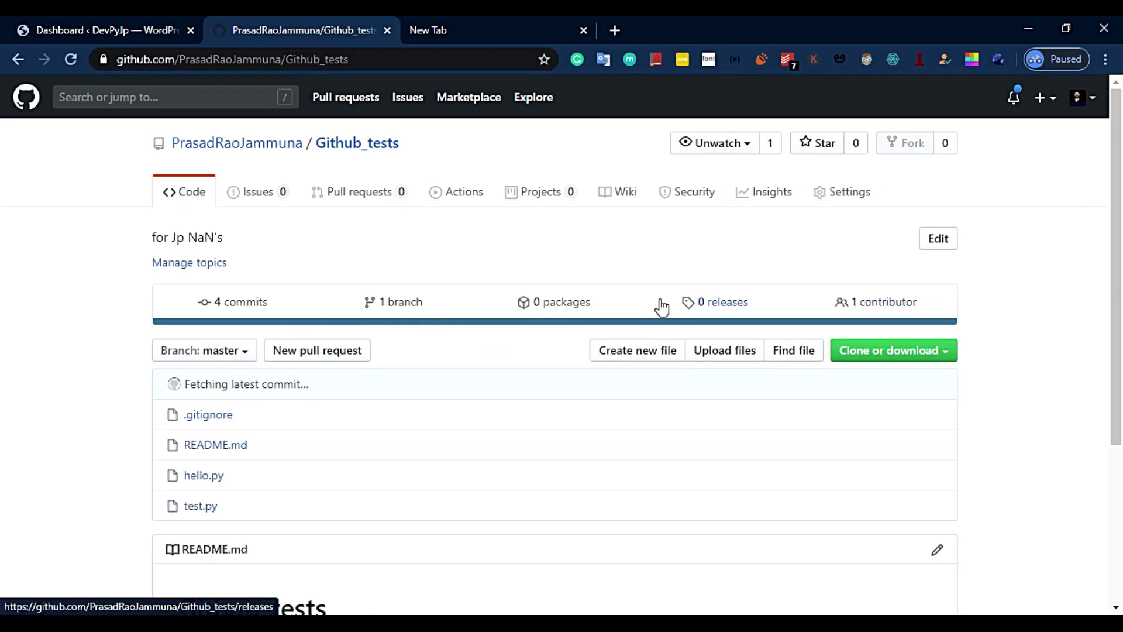
Step: Examine the commit message beside test.py in the repository's file list
scroll(659, 306, "down", 3)
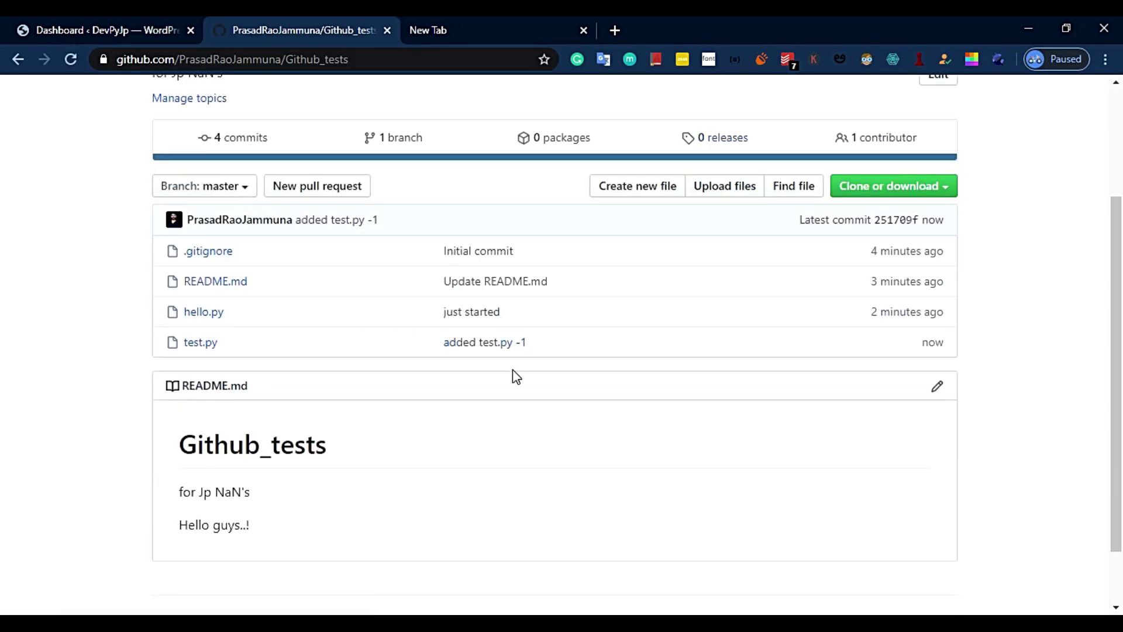
left_click_drag(433, 344, 526, 345)
left_click(556, 342)
left_click_drag(436, 347, 523, 343)
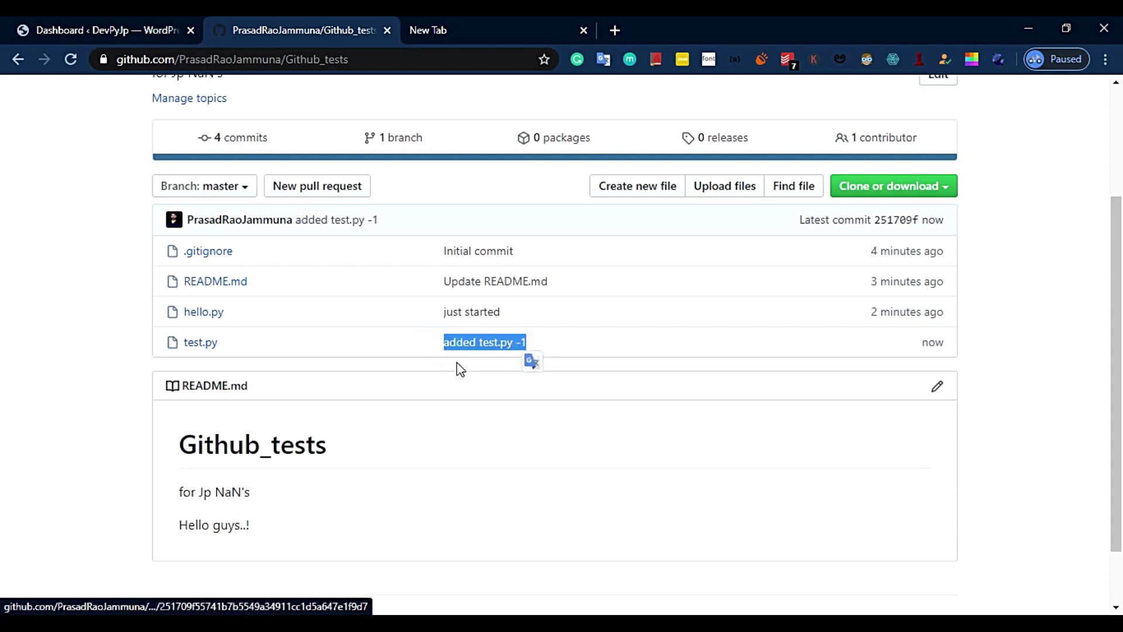
left_click(425, 343)
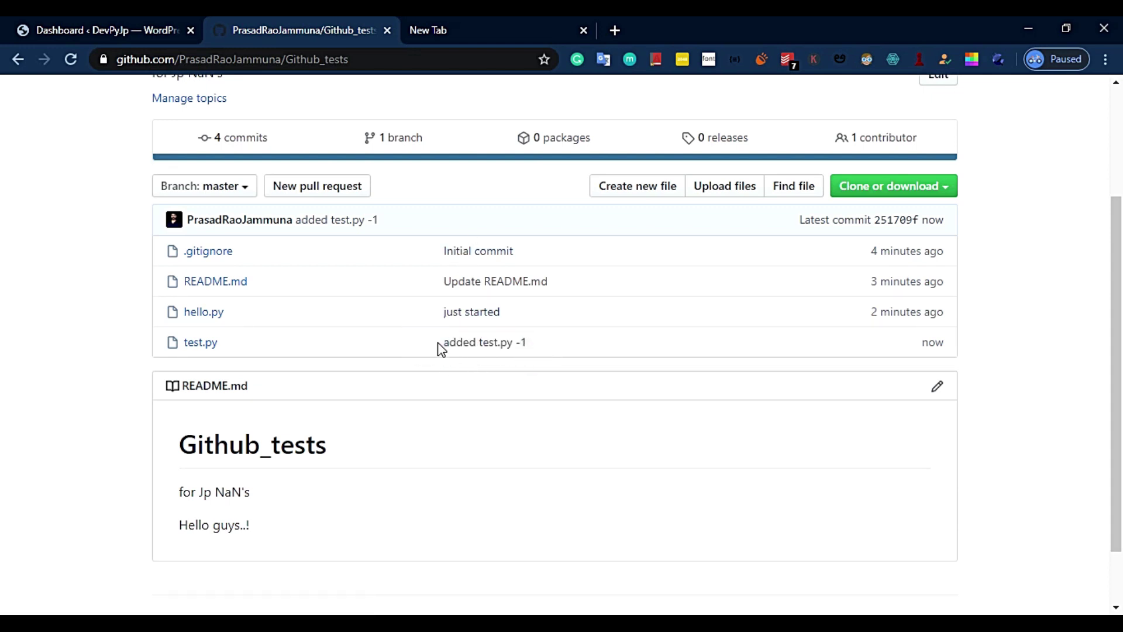
left_click_drag(539, 344, 433, 343)
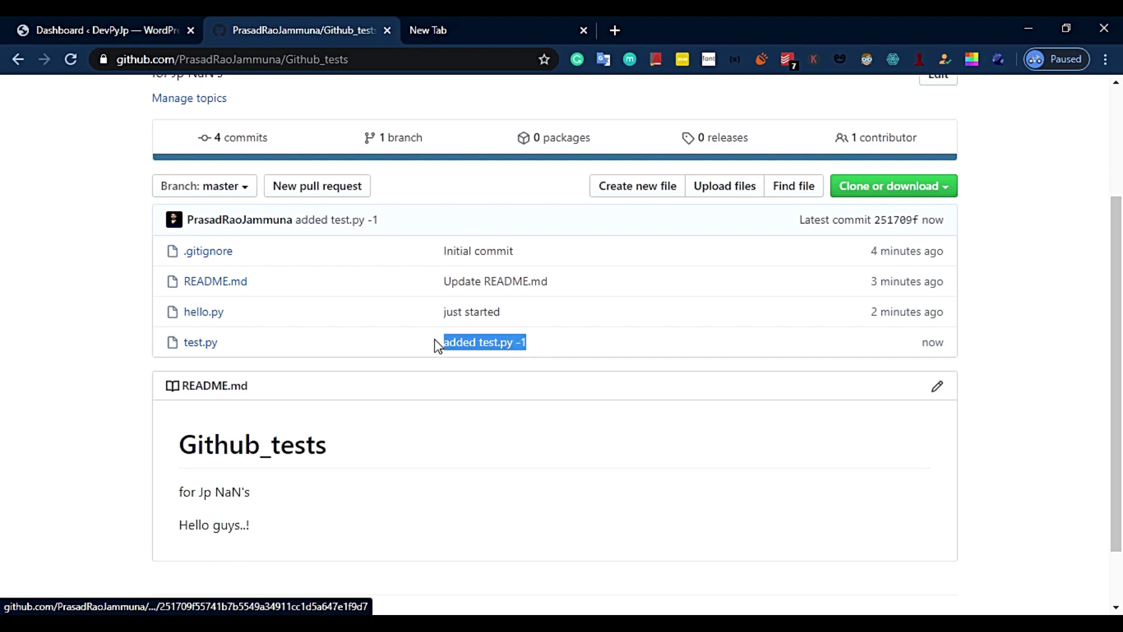
left_click(550, 345)
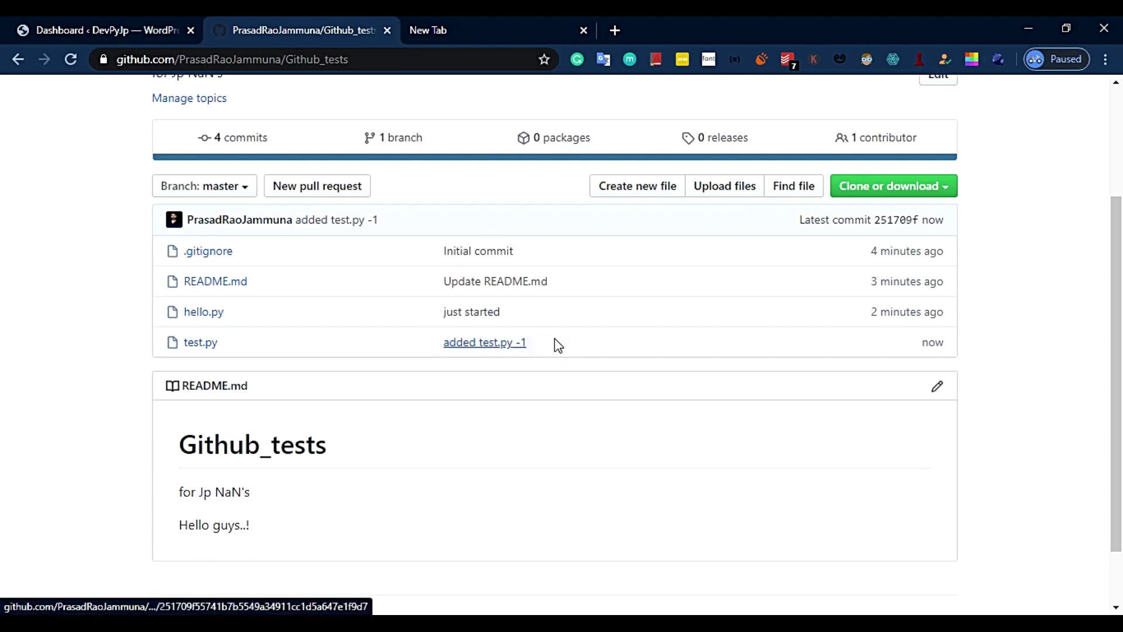
left_click_drag(529, 349, 434, 346)
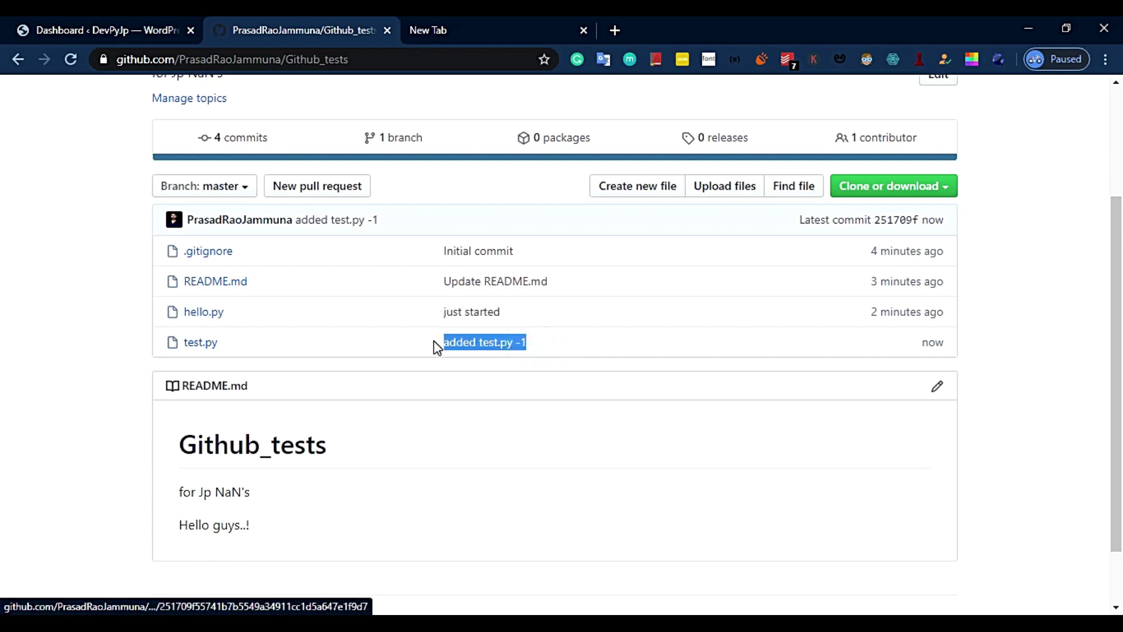
left_click(405, 340)
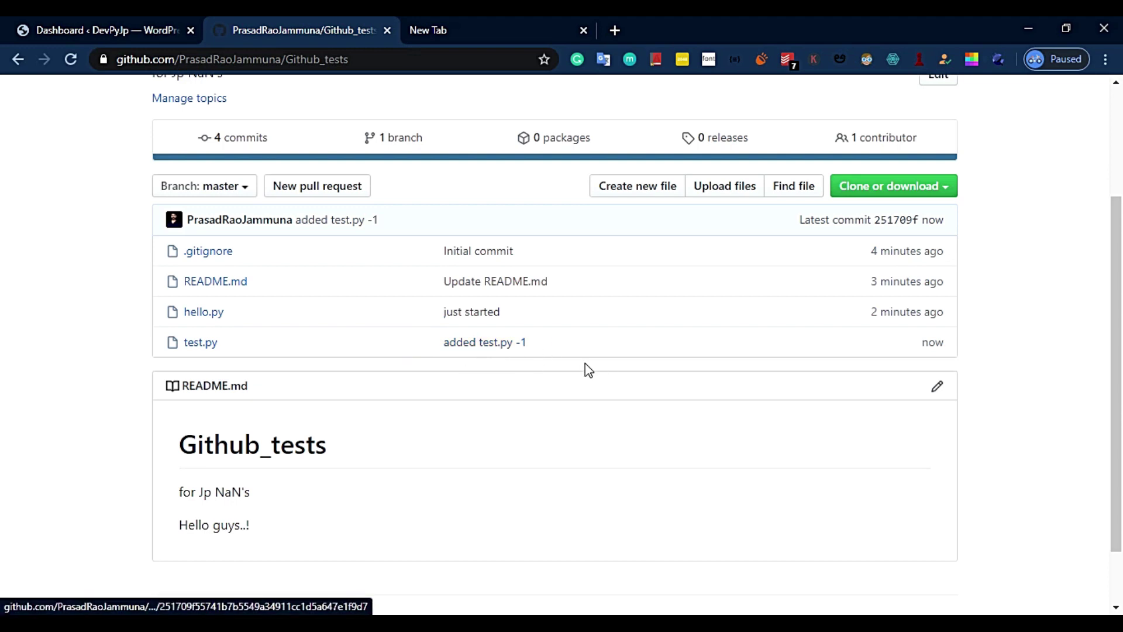
Step: Open test.py from the file list and examine its uploaded code
left_click(201, 343)
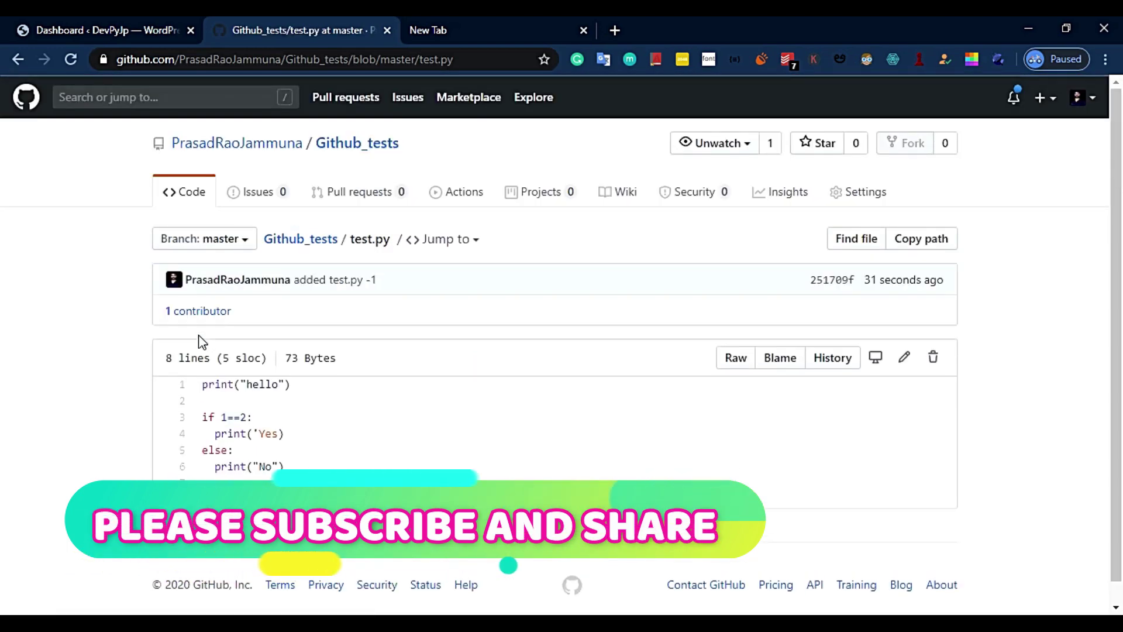
left_click_drag(293, 451, 182, 342)
left_click(300, 390)
left_click_drag(298, 455, 187, 342)
left_click(285, 384)
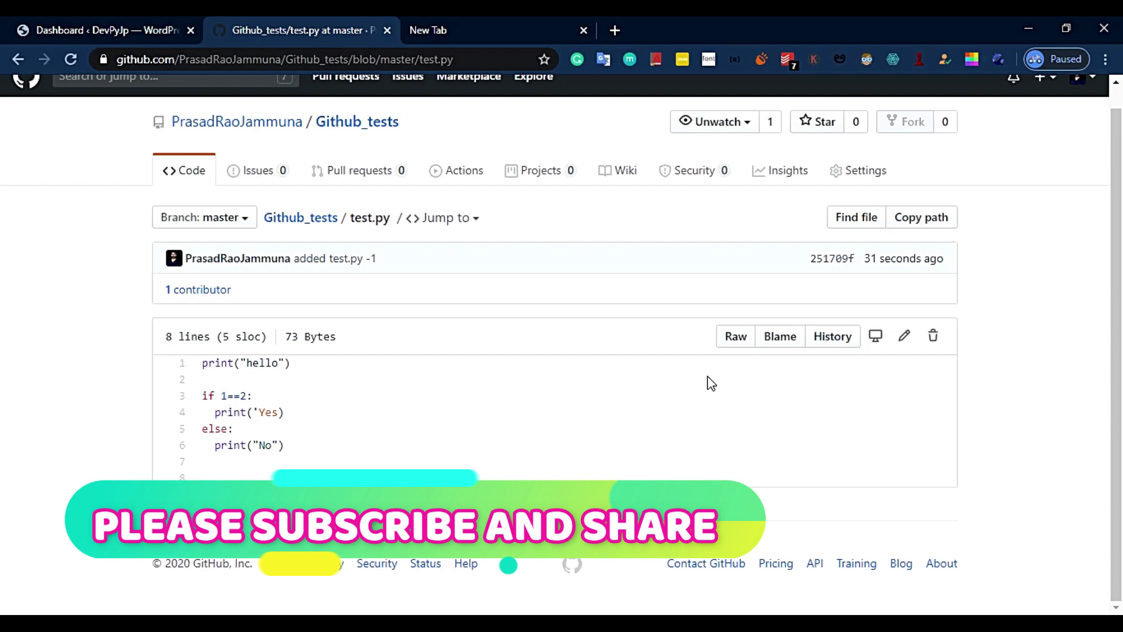
Step: Edit test.py in the repository, adding the comment "# i am good..!" on line 9 below the existing code
left_click(904, 337)
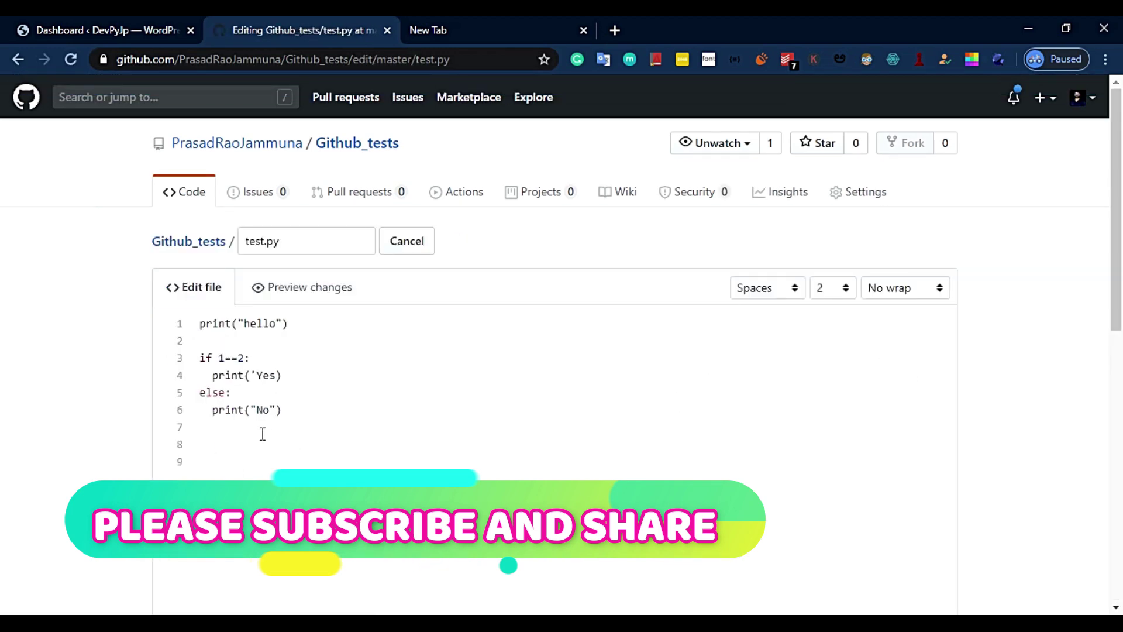
left_click(267, 433)
key("Return")
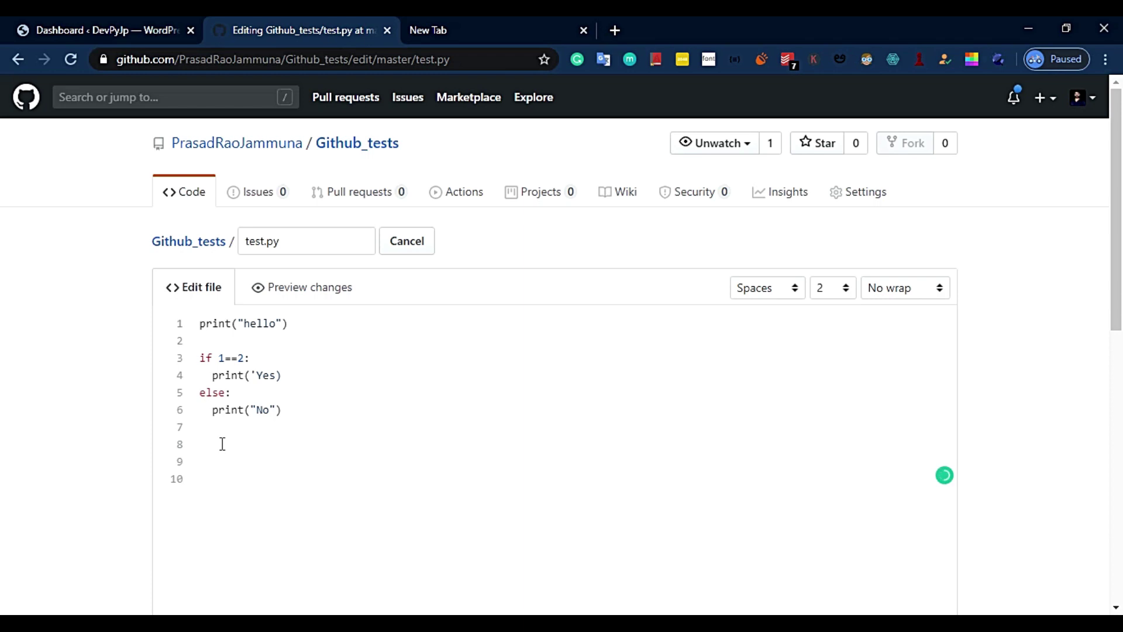
key("Return")
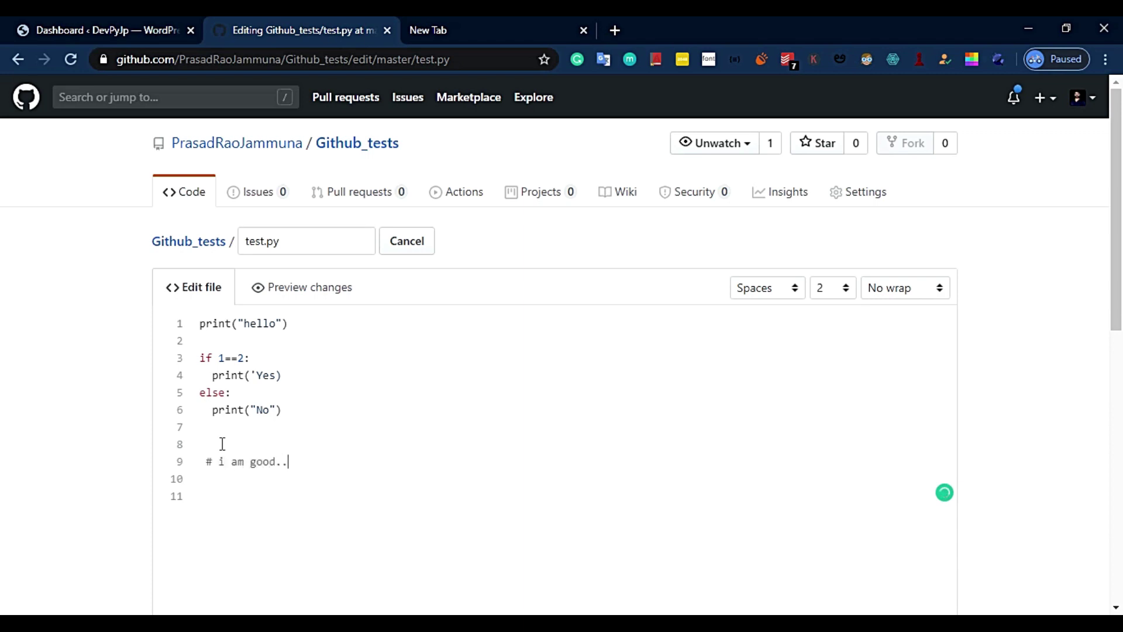
Step: Commit the test.py edit with the default commit message and check the added comment in the file view
scroll(994, 316, "down", 5)
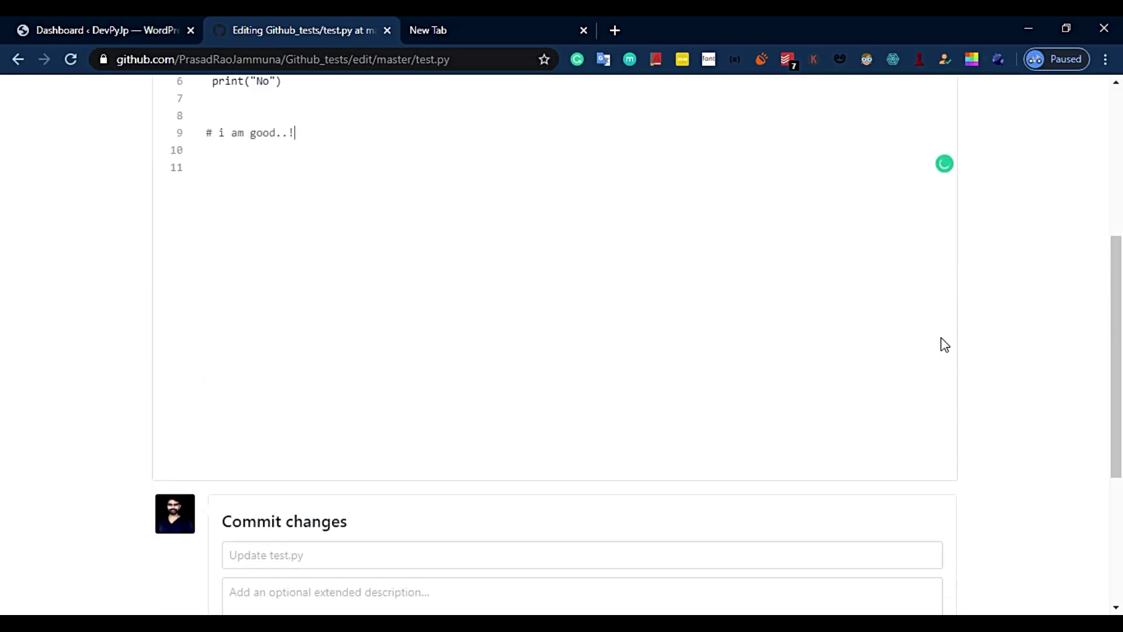
scroll(591, 223, "up", 4)
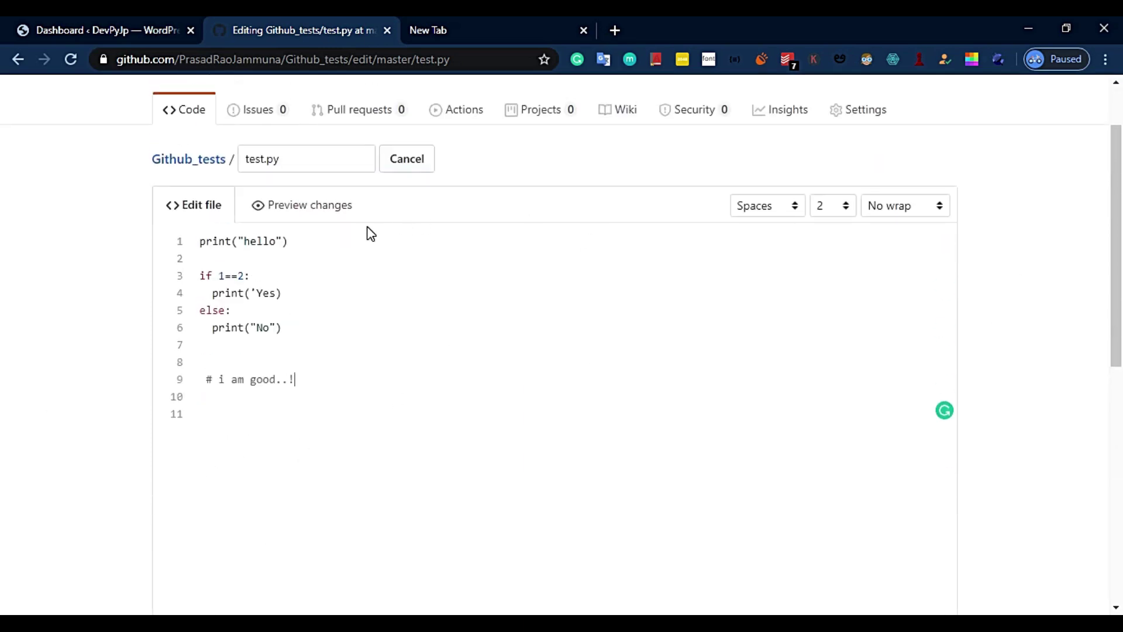
scroll(372, 228, "down", 10)
left_click(240, 473)
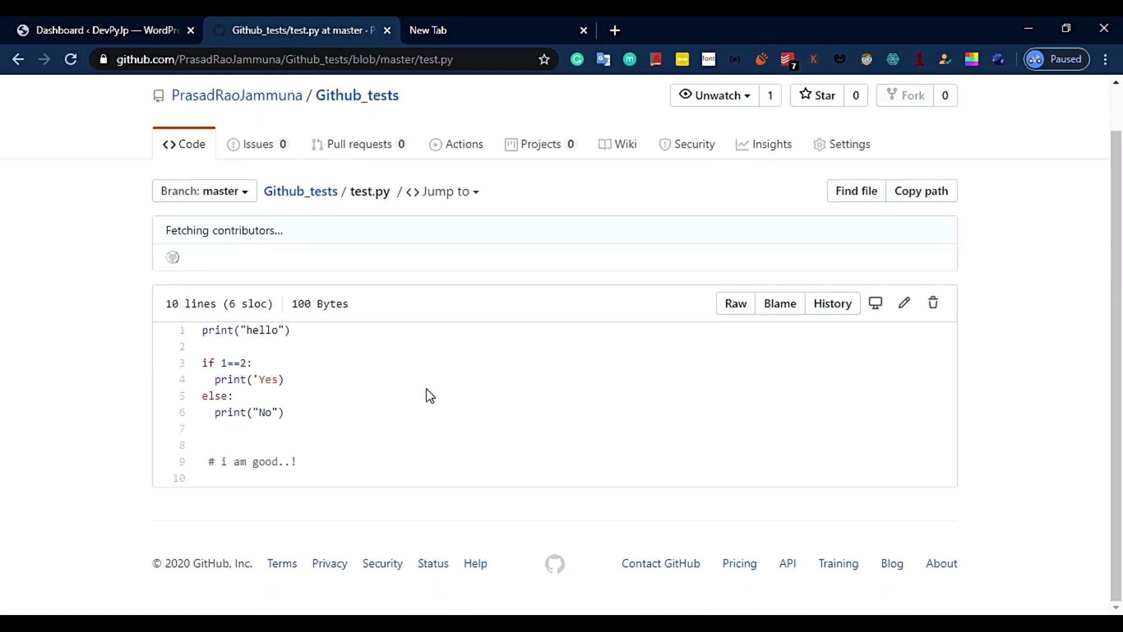
left_click_drag(324, 471, 342, 449)
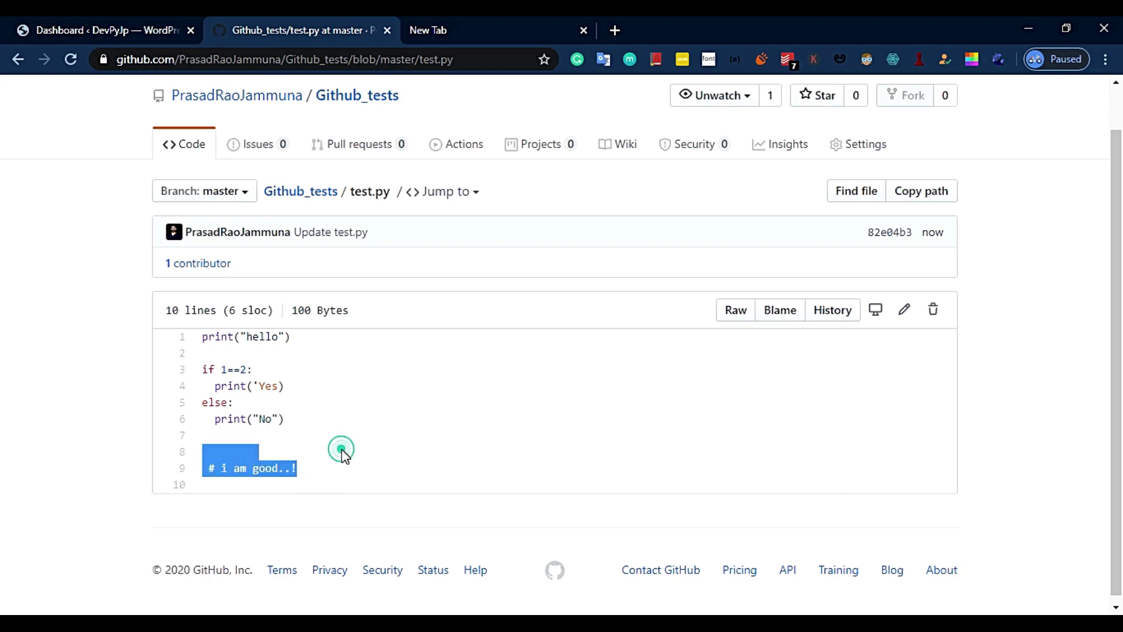
left_click(568, 425)
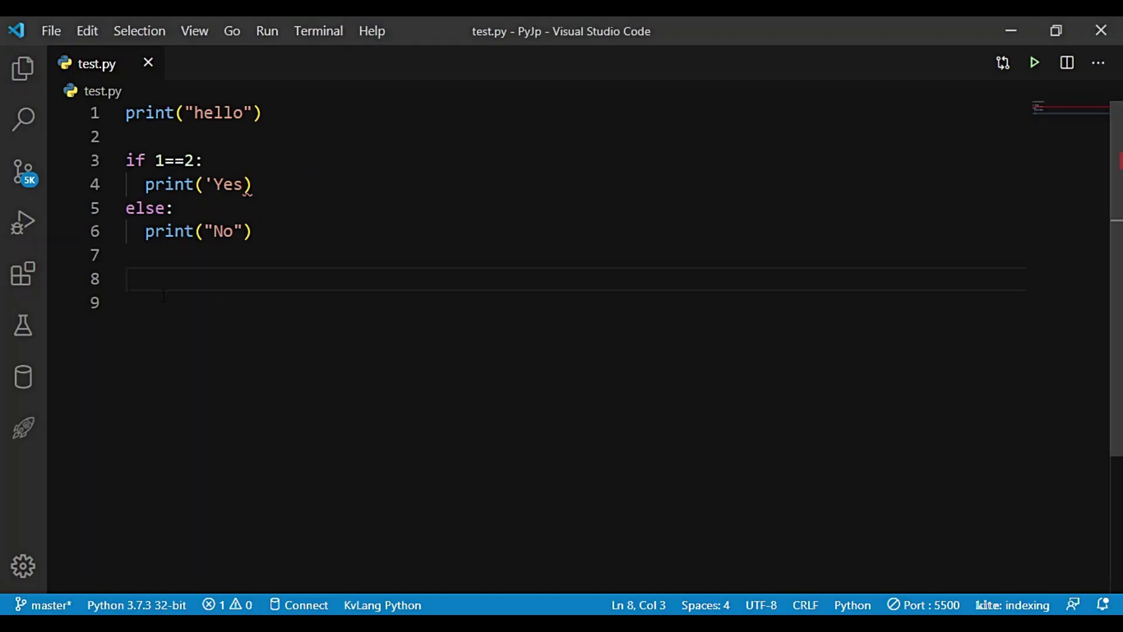
Step: In Visual Studio Code, add the line print('learning github..!') on line 10 of the local test.py
key("Return")
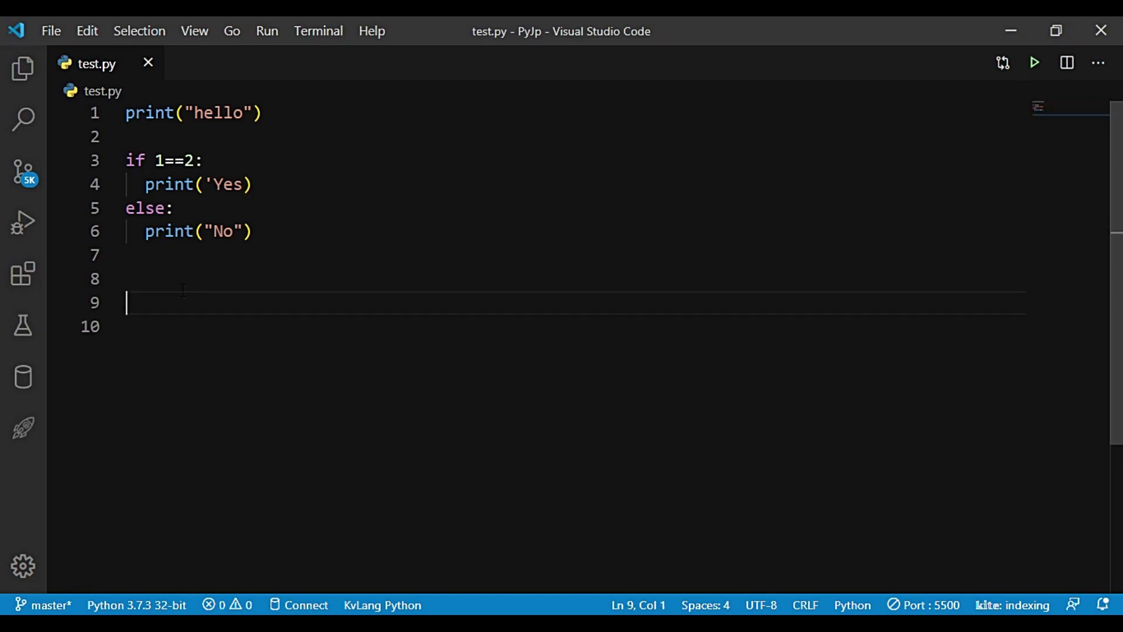
key("BackSpace")
key("Return")
key("Return")
type("pri")
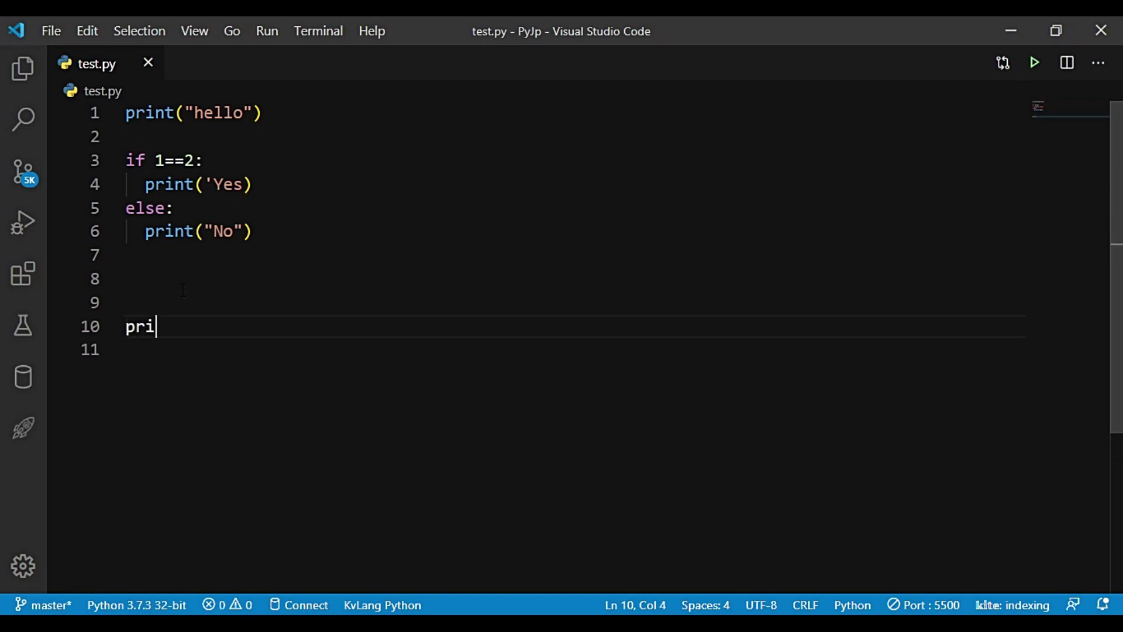
type("nt('learn")
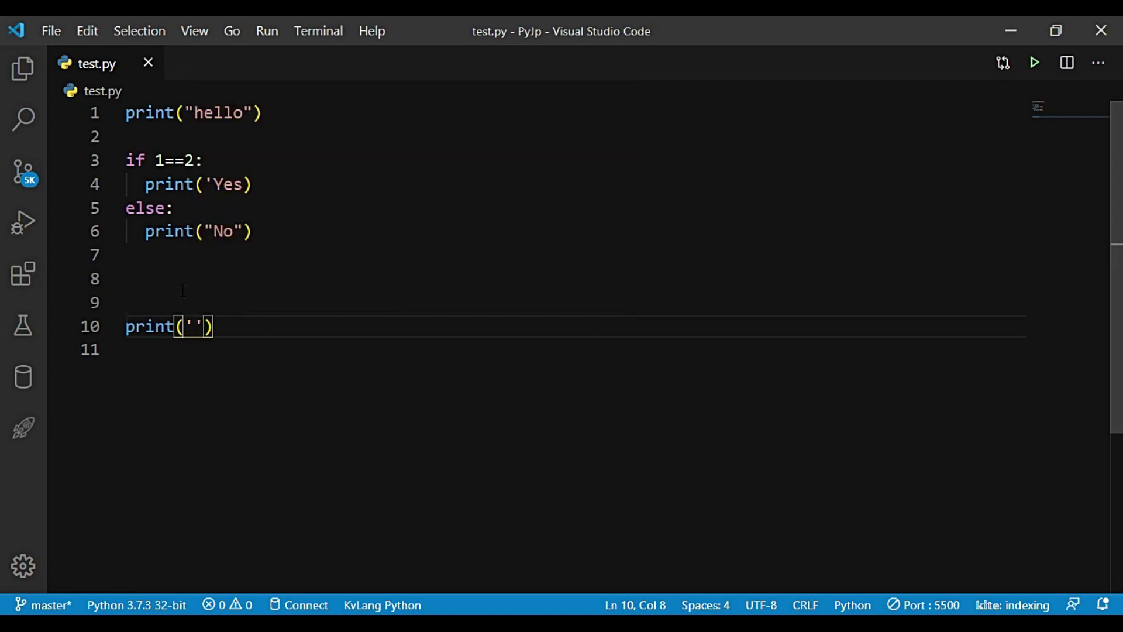
type("ing git")
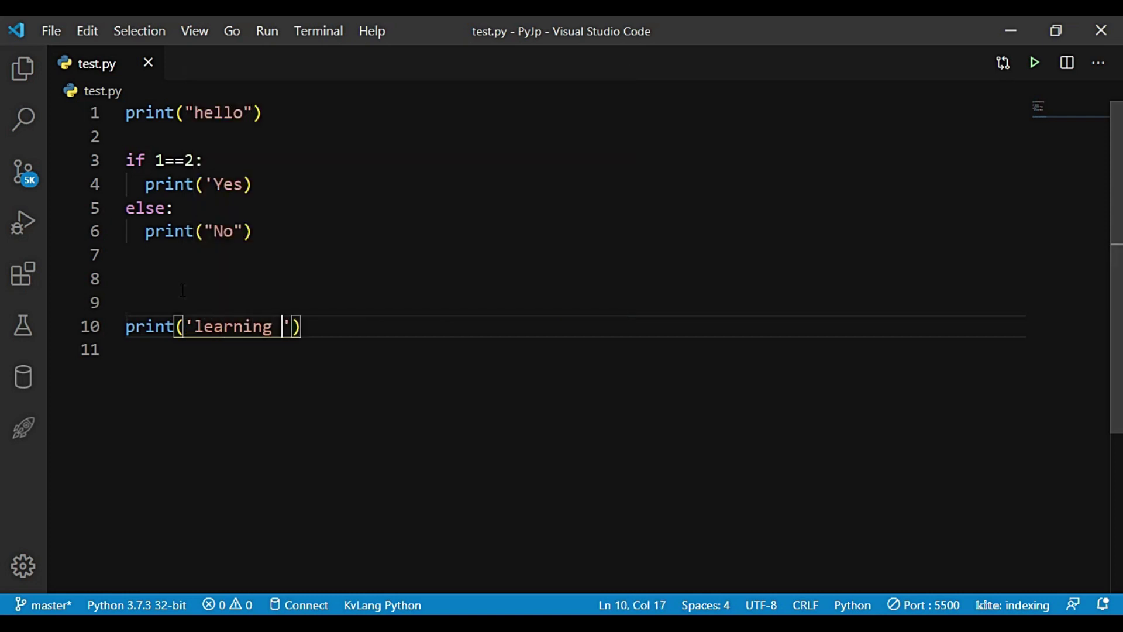
type("hiub")
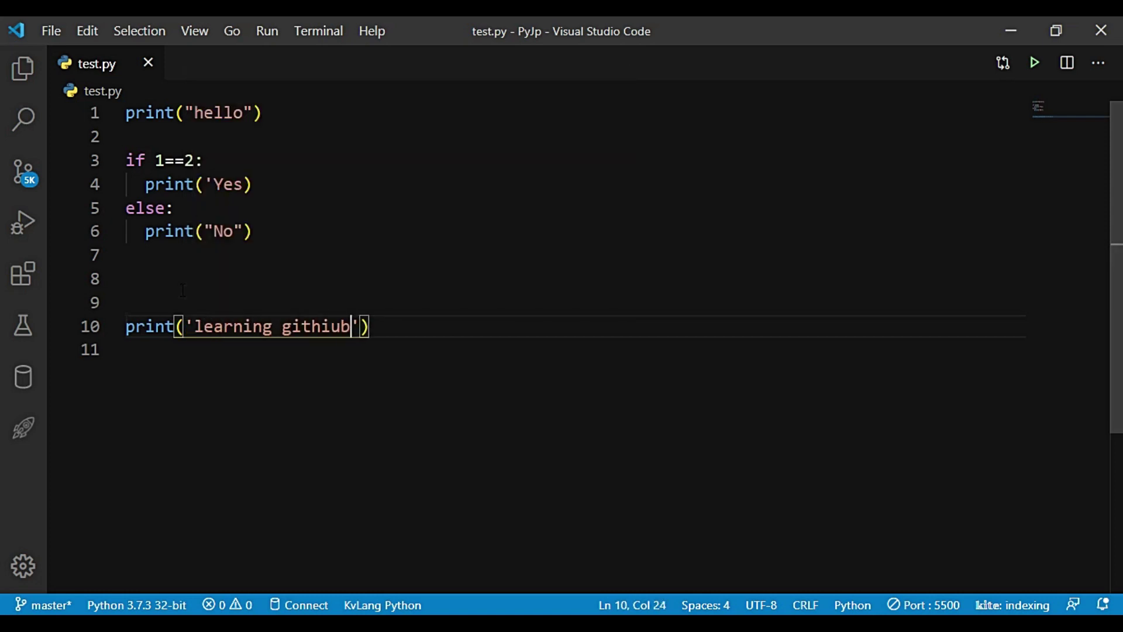
key("BackSpace")
key("BackSpace")
key("BackSpace")
key("BackSpace")
type("hub")
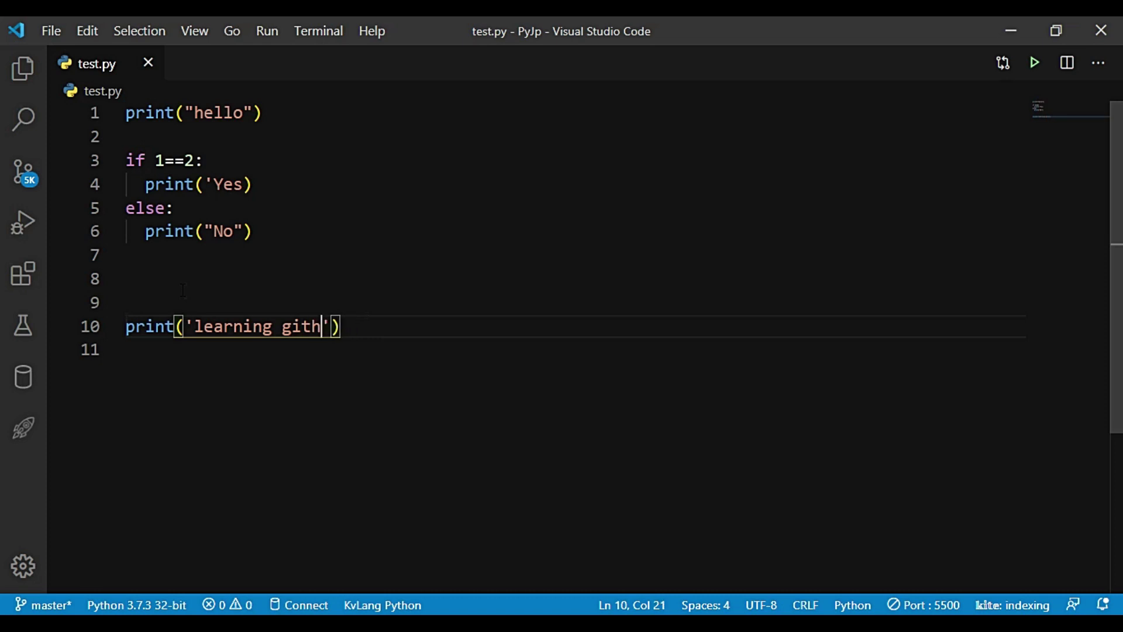
type("..!")
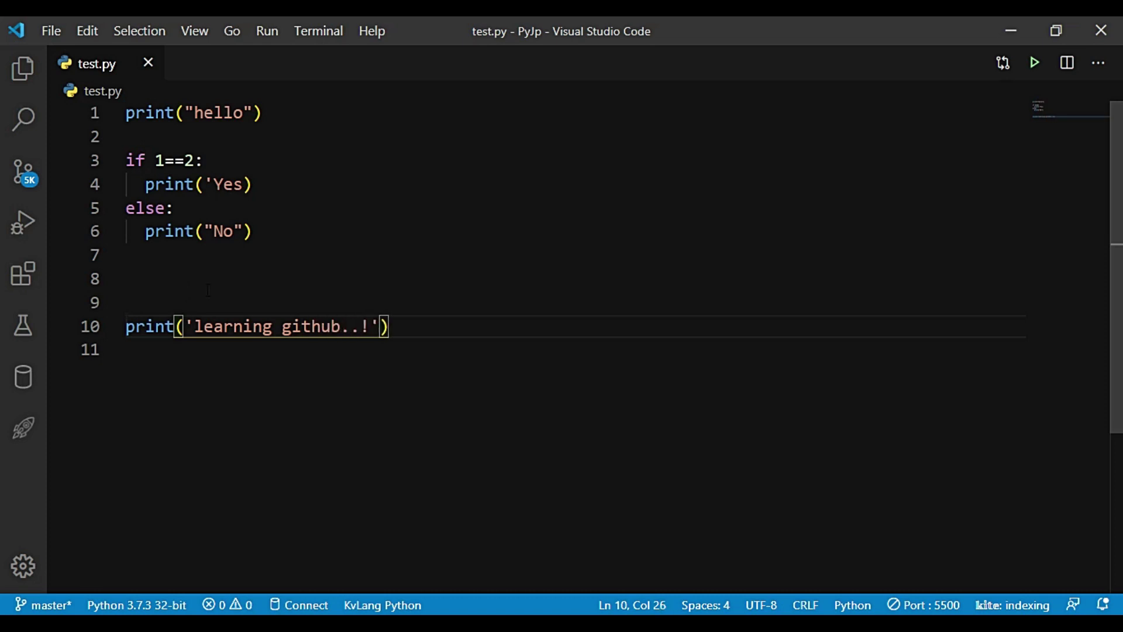
left_click(208, 292)
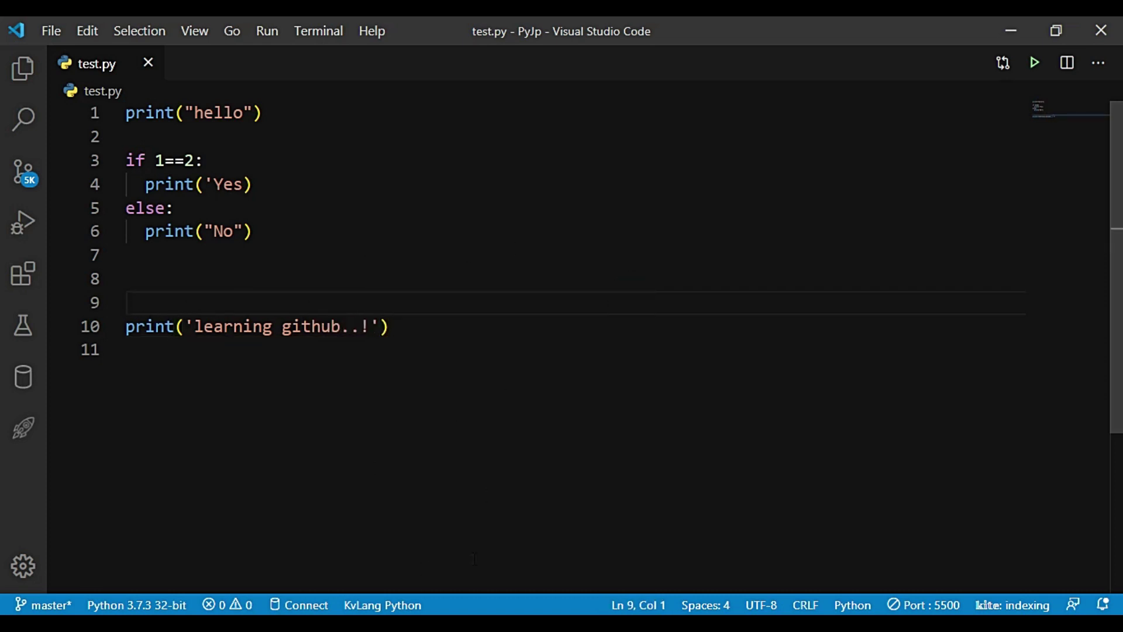
Step: Switch back to the browser and return to the Github_tests repository's main page
mouse_move(413, 621)
left_click(376, 564)
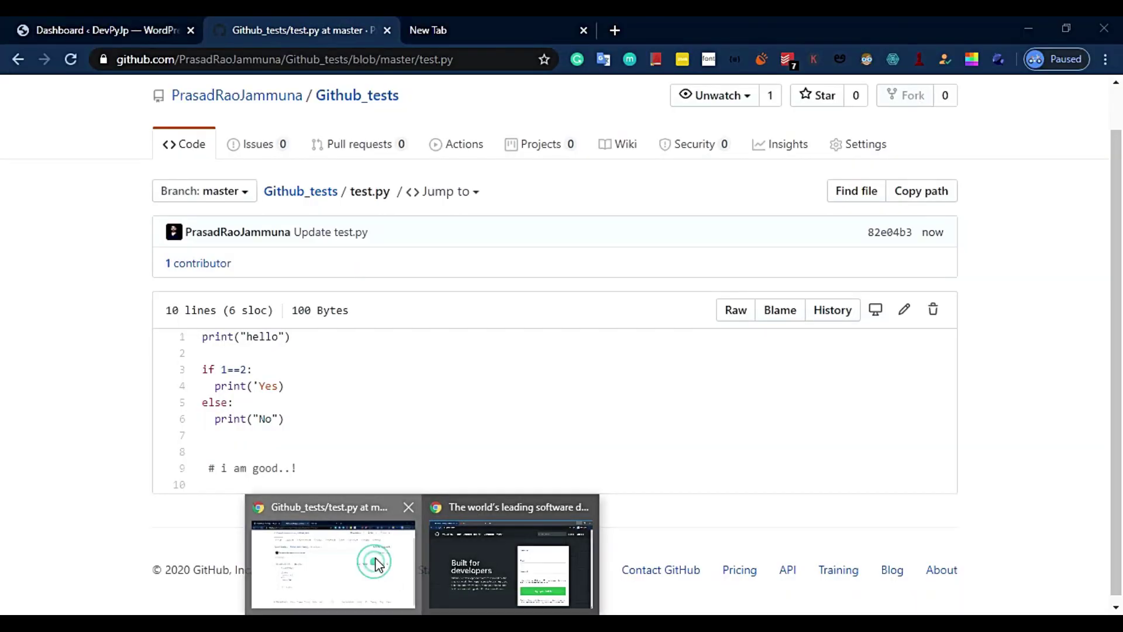
scroll(344, 244, "up", 1)
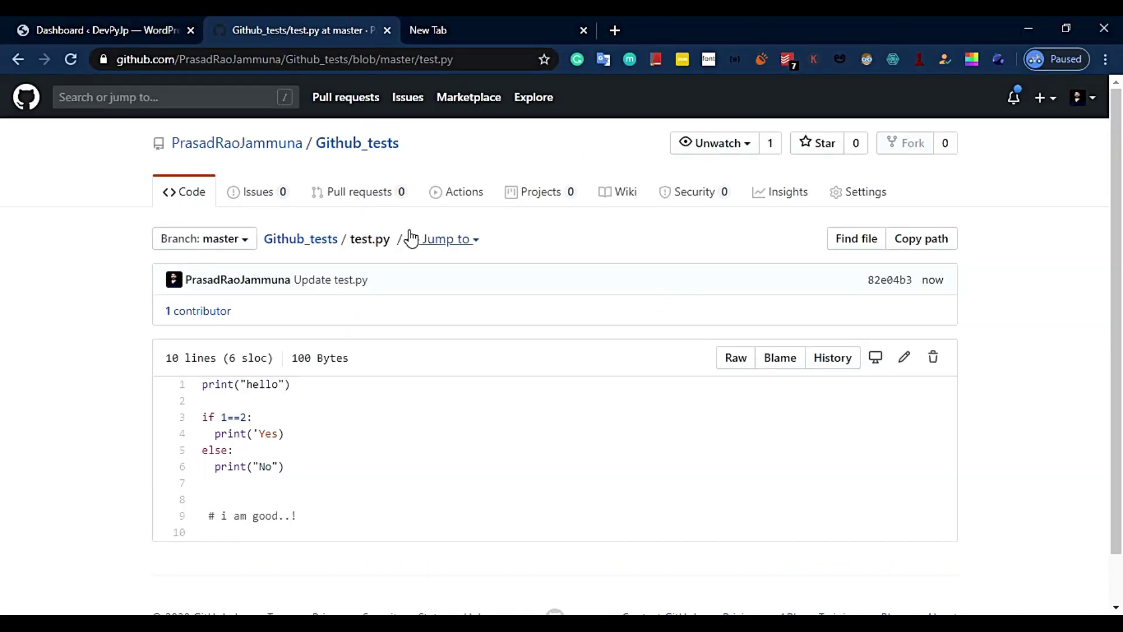
left_click(372, 240)
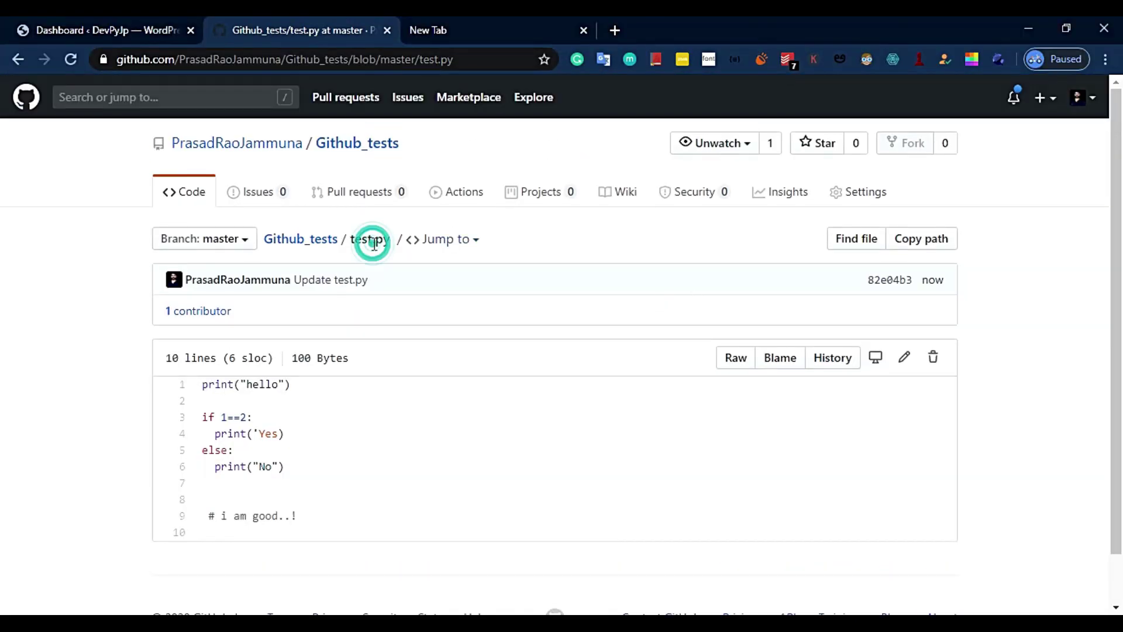
left_click(311, 244)
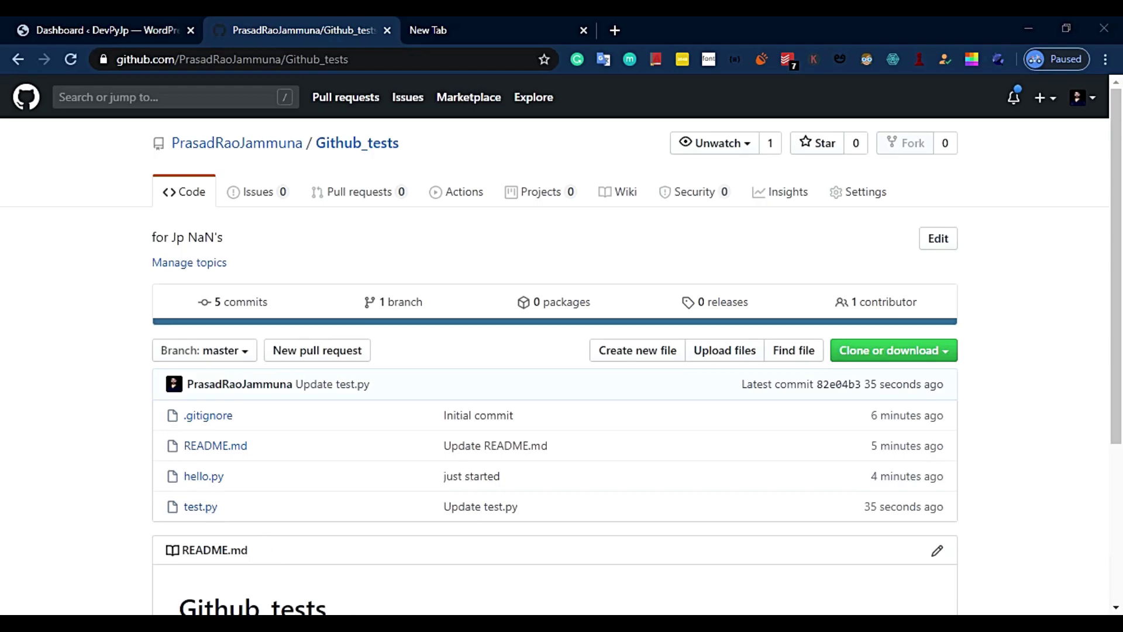
Step: Review the local test.py in Visual Studio Code, and open the repository's test.py in the browser to compare the two
key("alt+Tab")
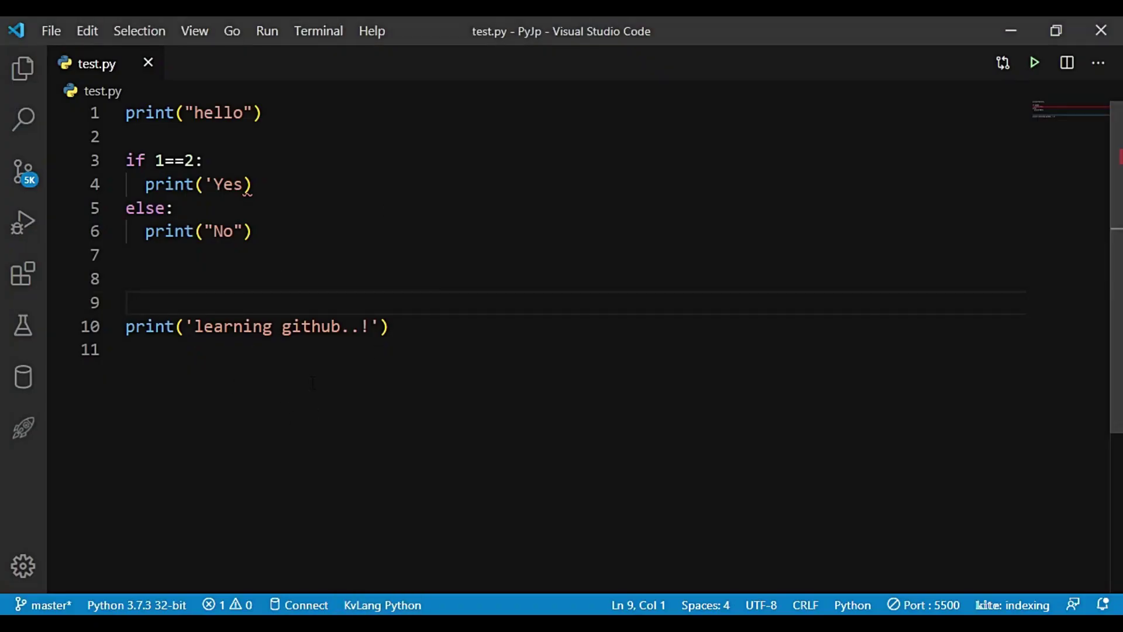
key("alt+Tab")
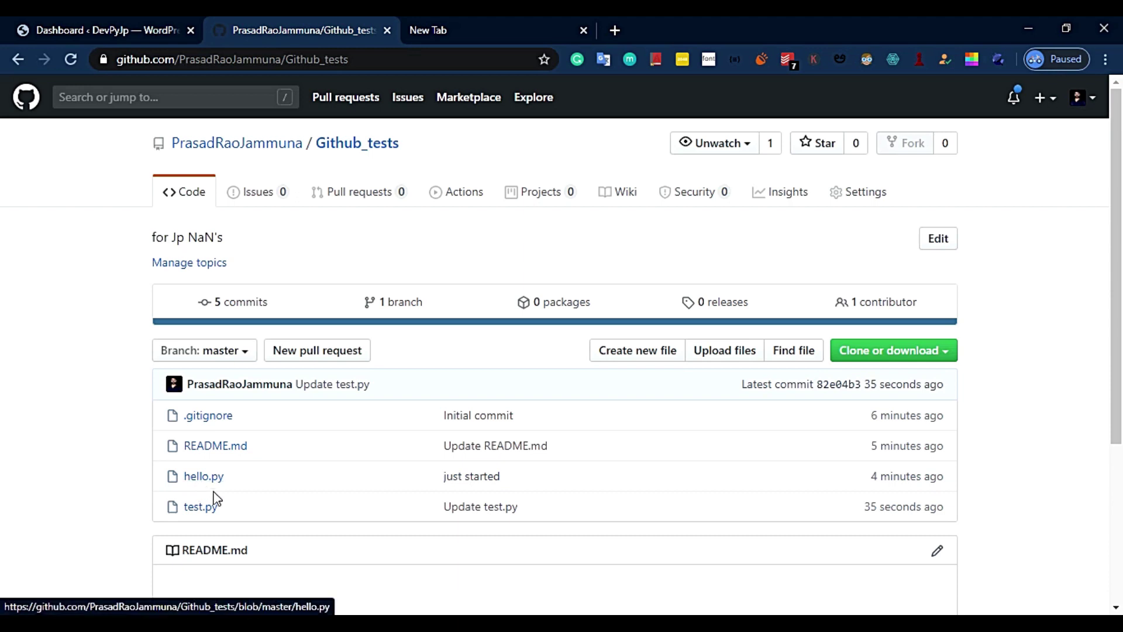
left_click(202, 508)
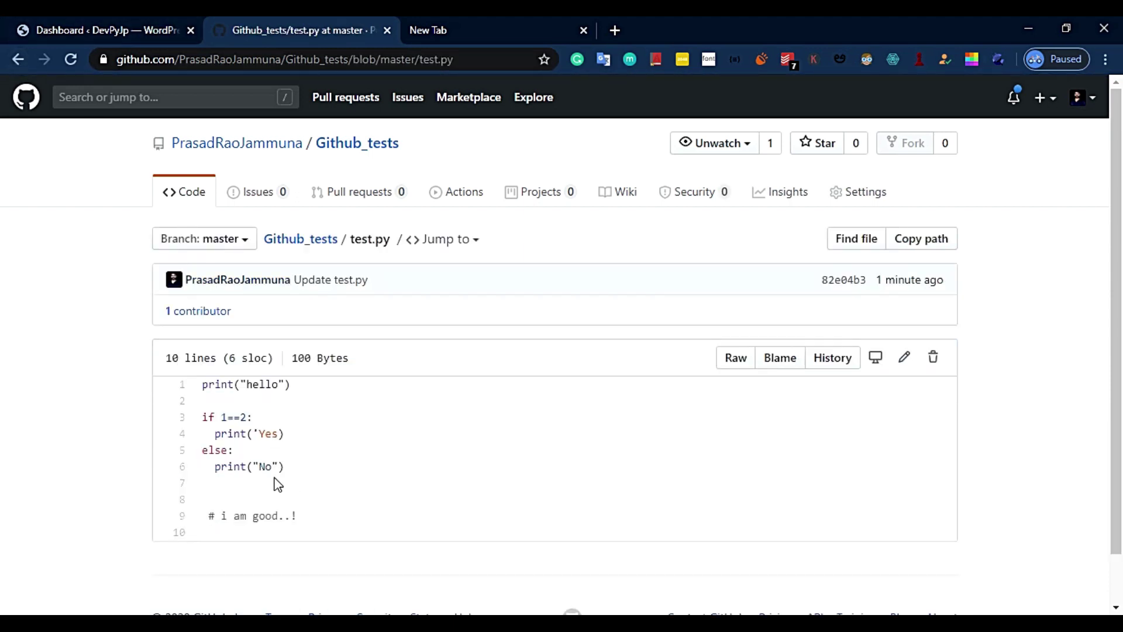
left_click_drag(290, 471, 214, 416)
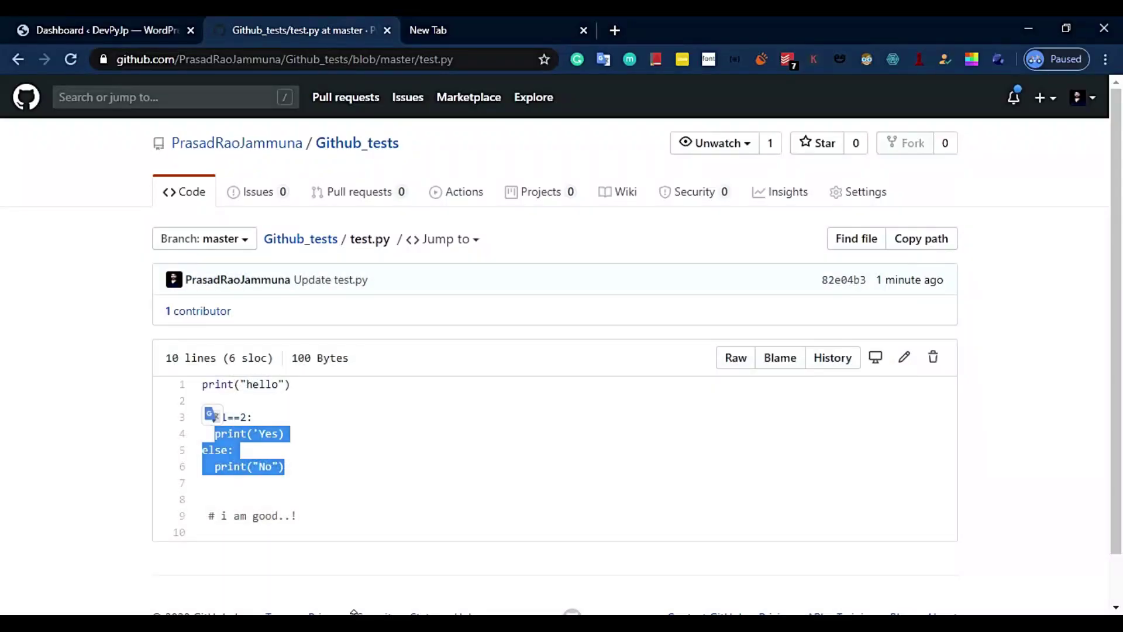
left_click(319, 467)
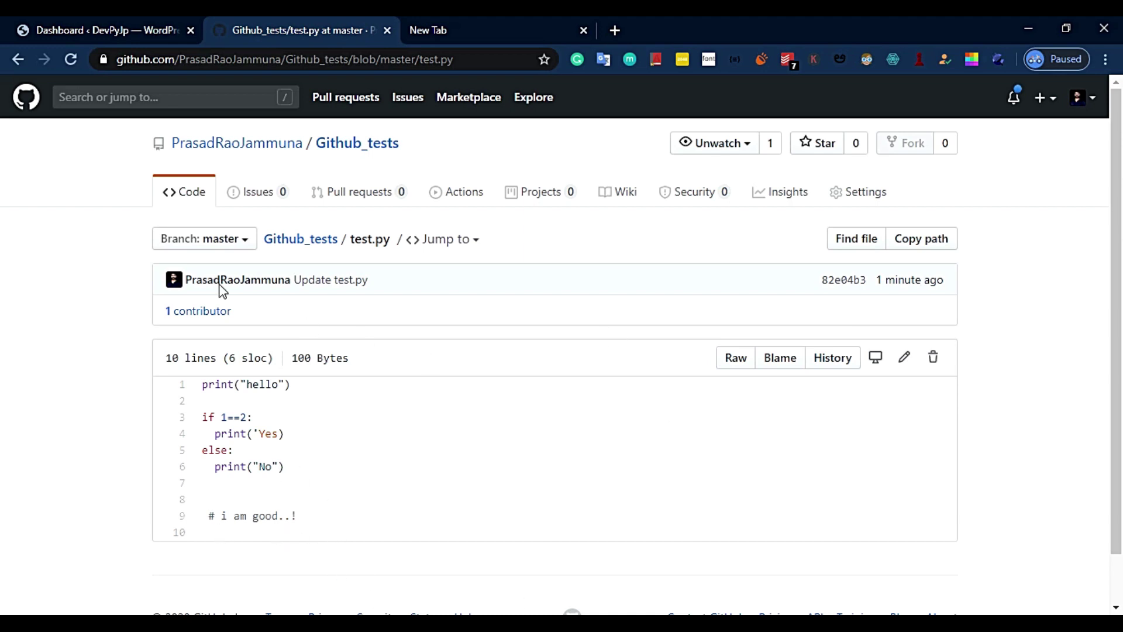
Step: Return to the Github_tests main page and upload the local test.py from the Desktop's PyJp folder
left_click(20, 60)
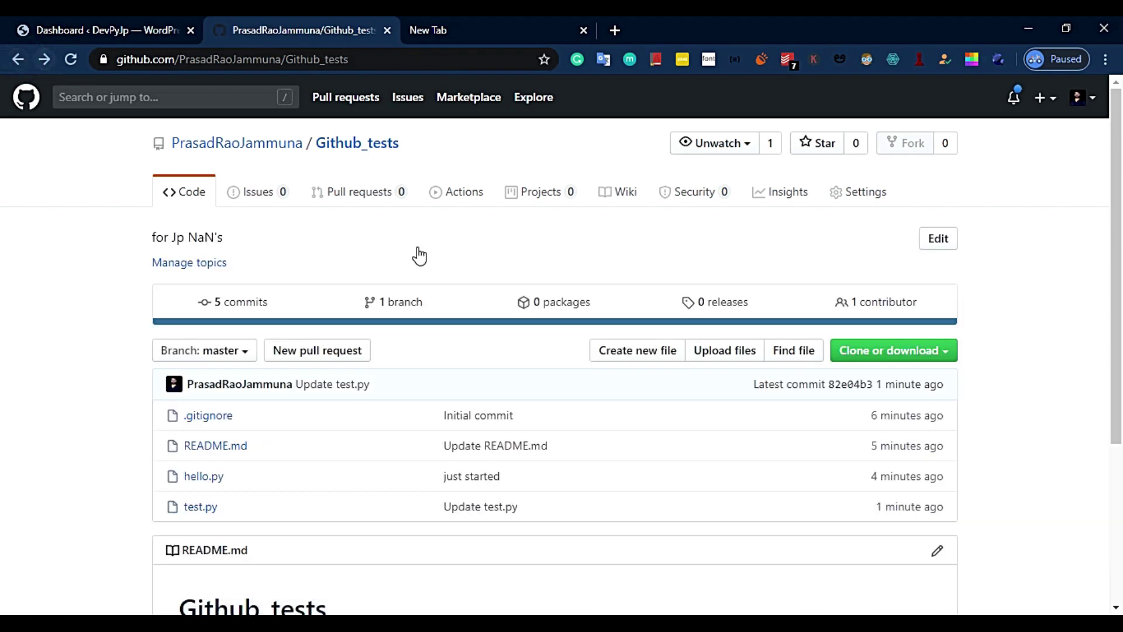
left_click(707, 357)
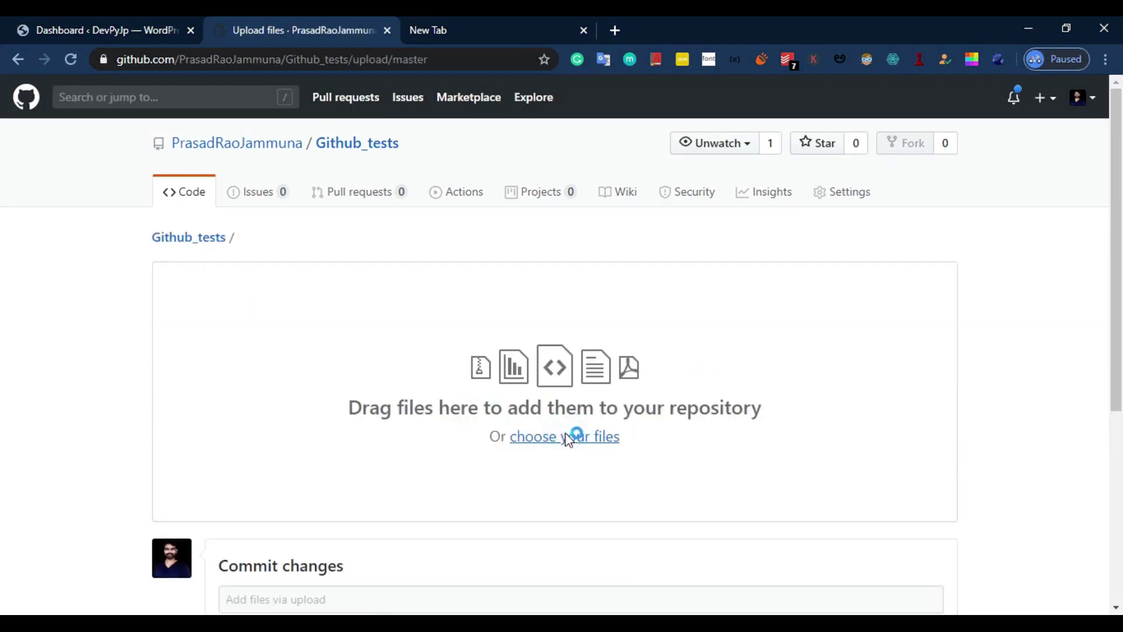
left_click(563, 437)
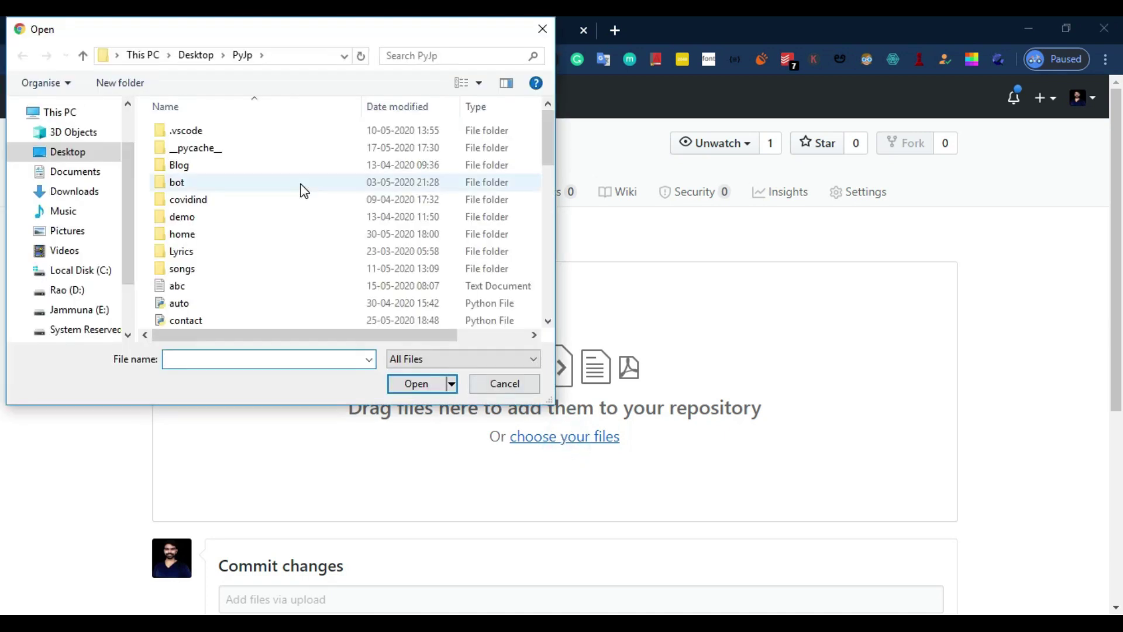
scroll(320, 257, "down", 2)
scroll(318, 253, "up", 2)
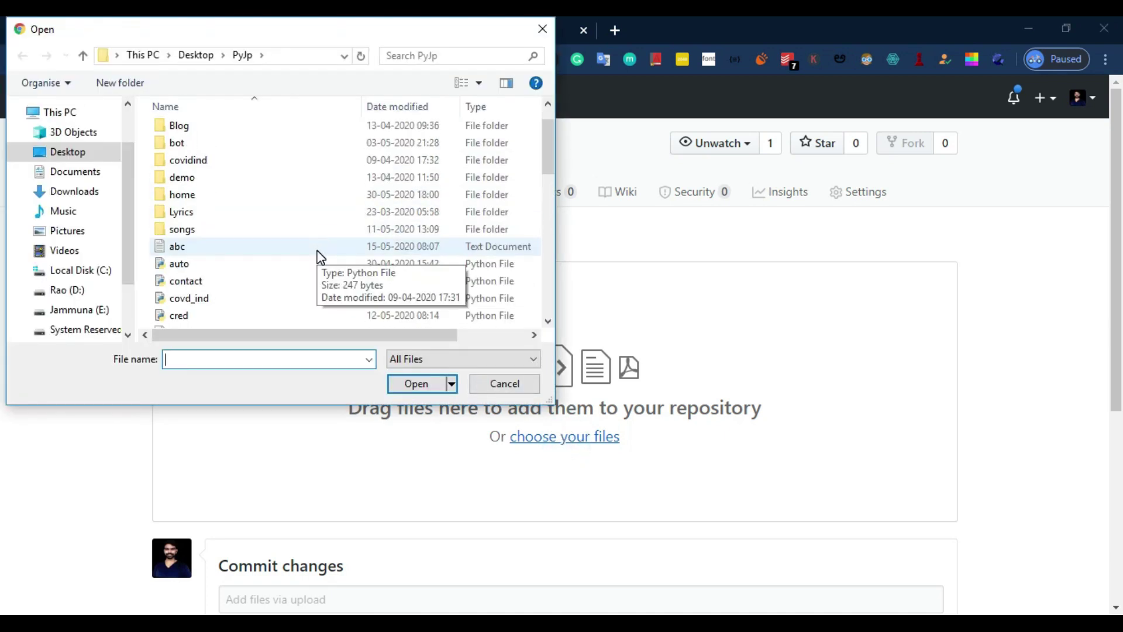
scroll(318, 253, "down", 3)
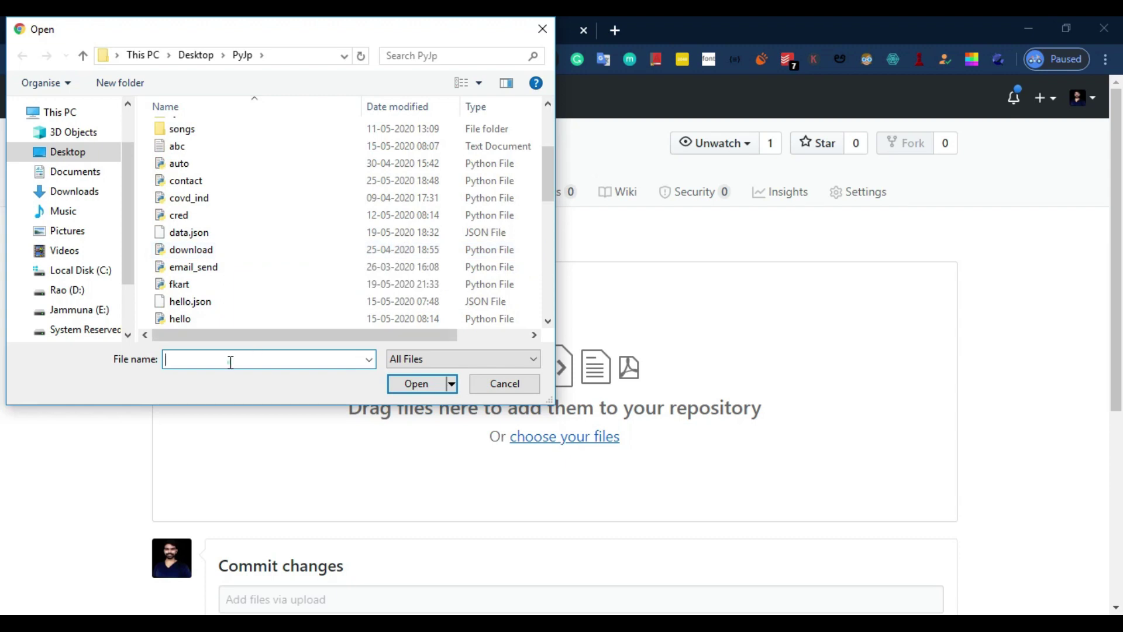
type("tes")
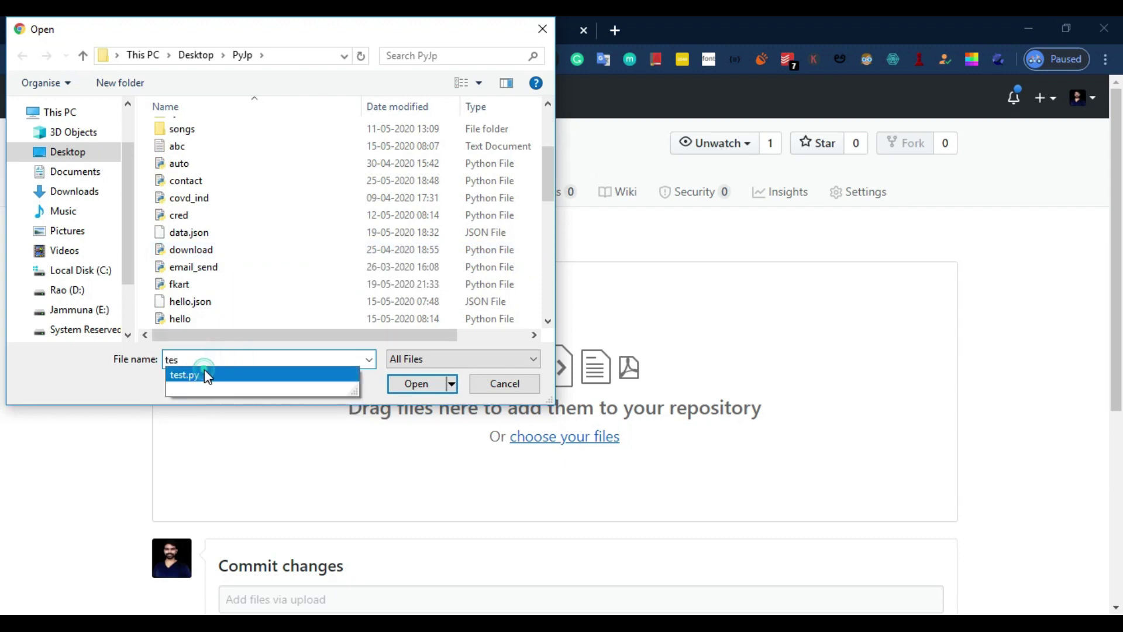
left_click(205, 375)
left_click(412, 383)
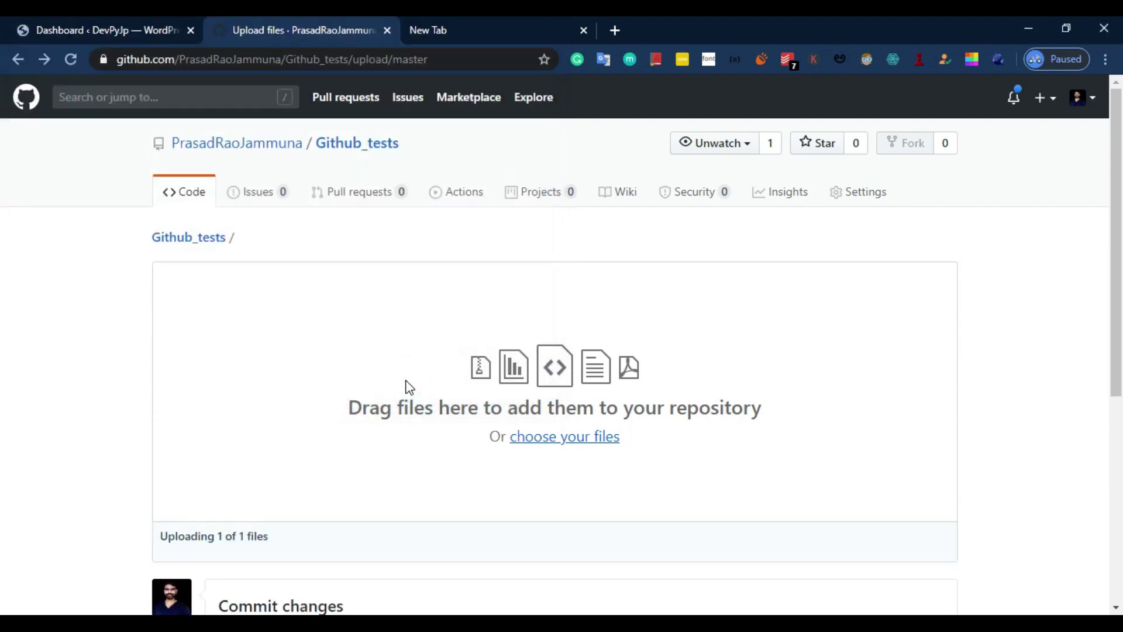
Step: Commit the uploaded test.py directly to the master branch with the commit message "added"
scroll(403, 383, "down", 4)
left_click(303, 391)
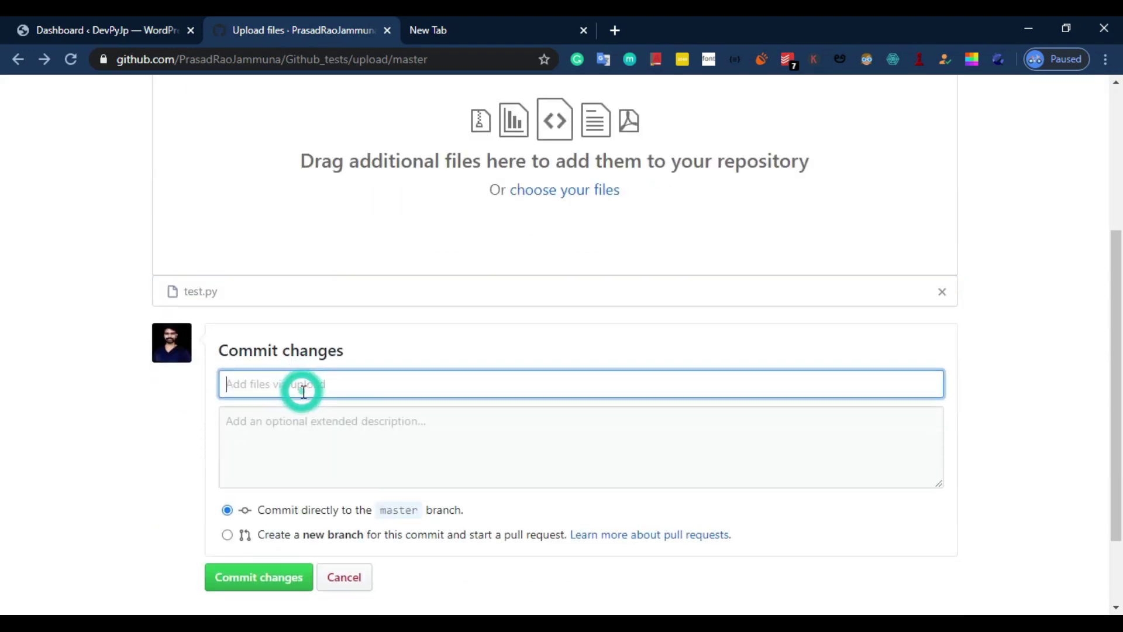
type("added")
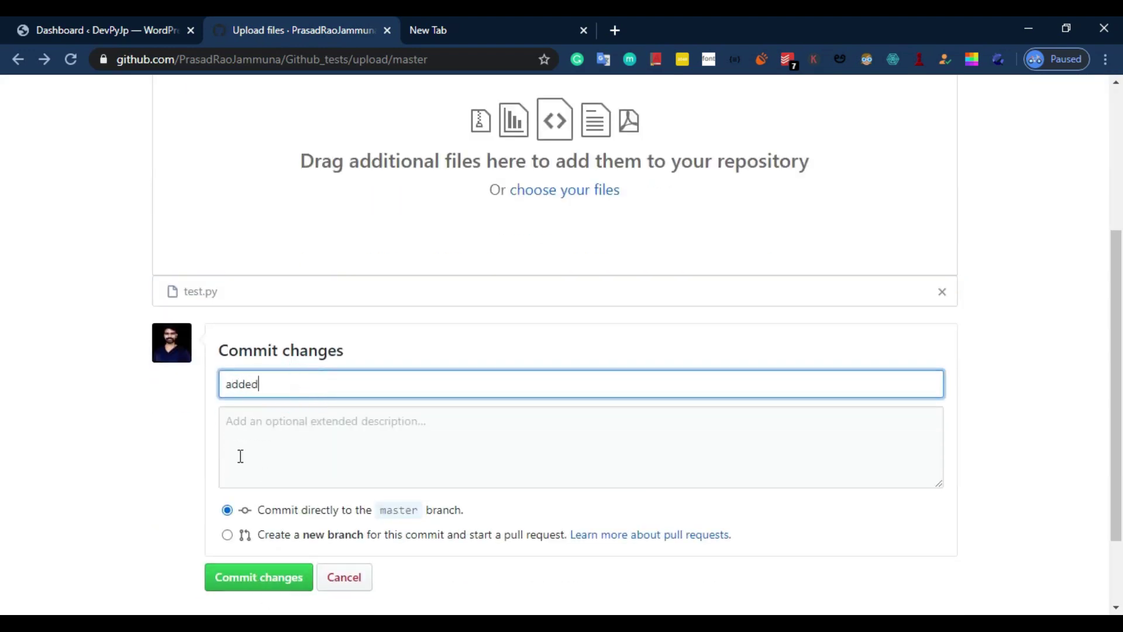
left_click(241, 579)
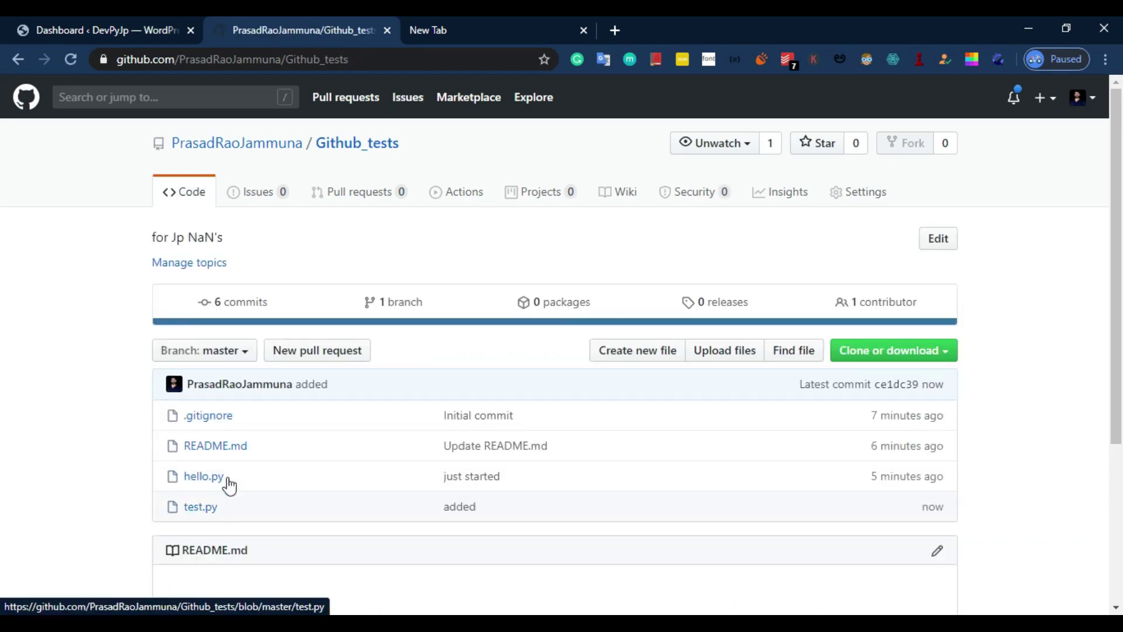
Step: Open the repository's test.py and compare its code with the local copy in Visual Studio Code, then return to the browser
scroll(523, 455, "down", 3)
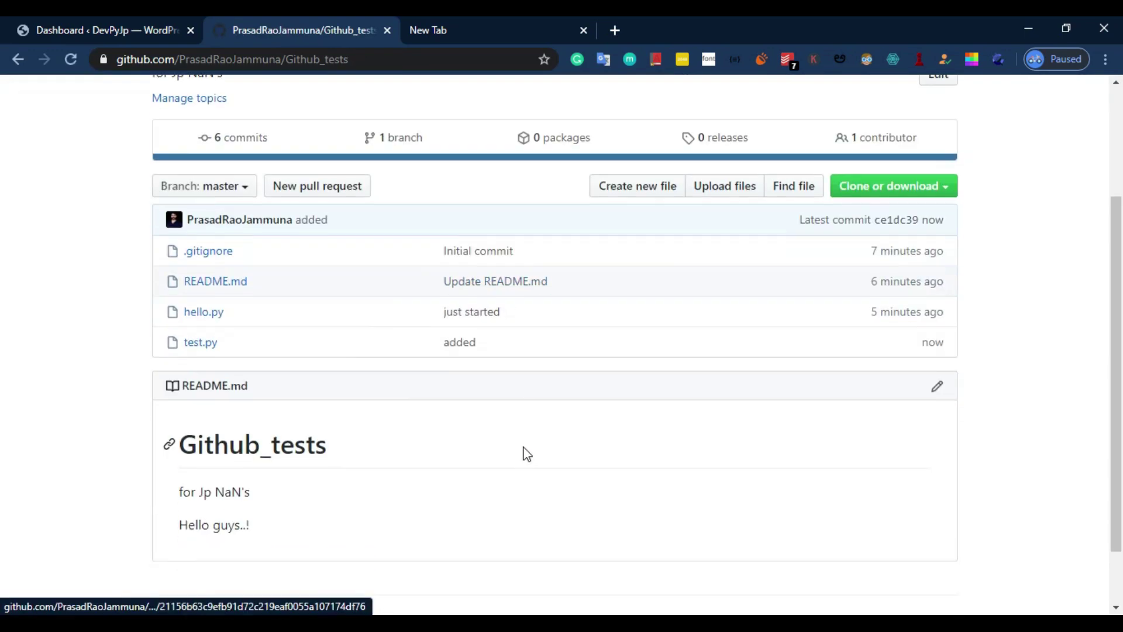
left_click(198, 347)
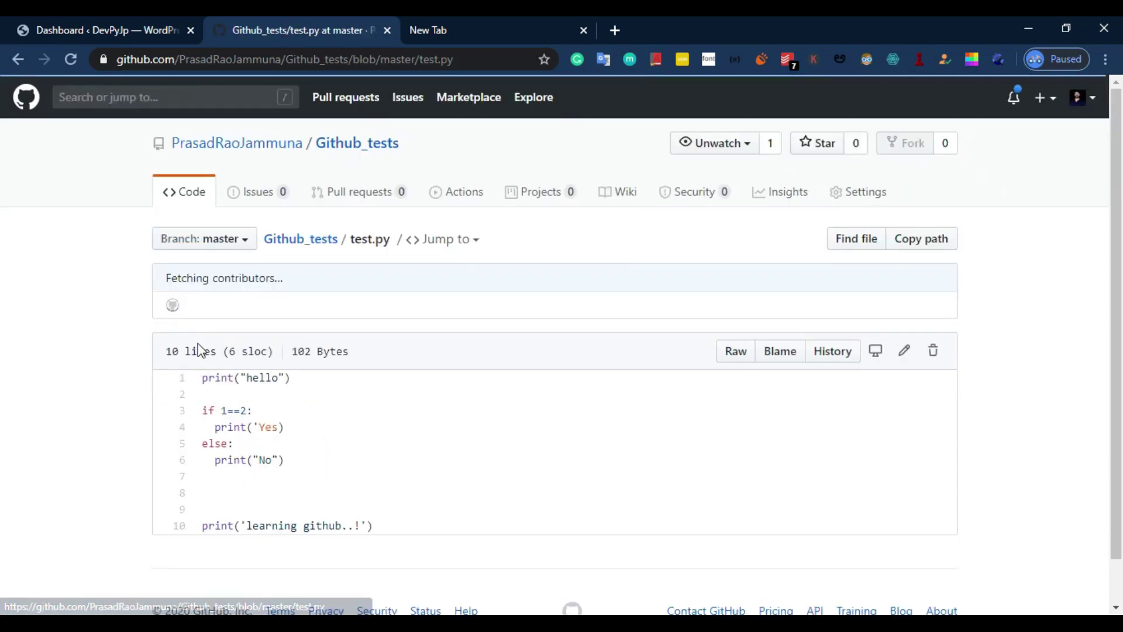
scroll(330, 367, "down", 1)
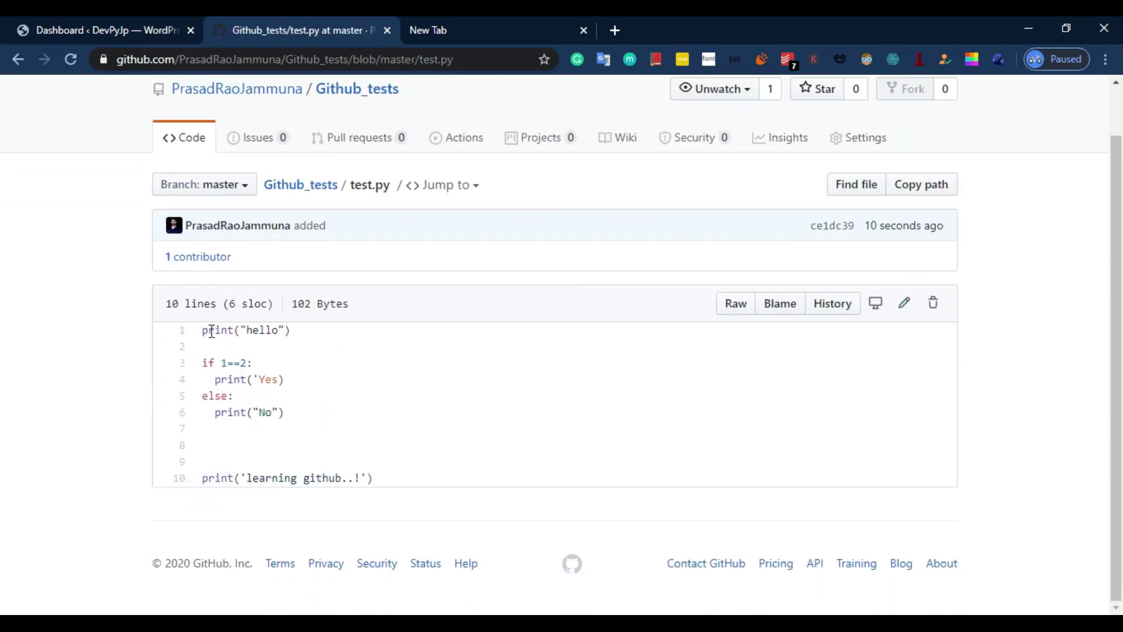
left_click(417, 614)
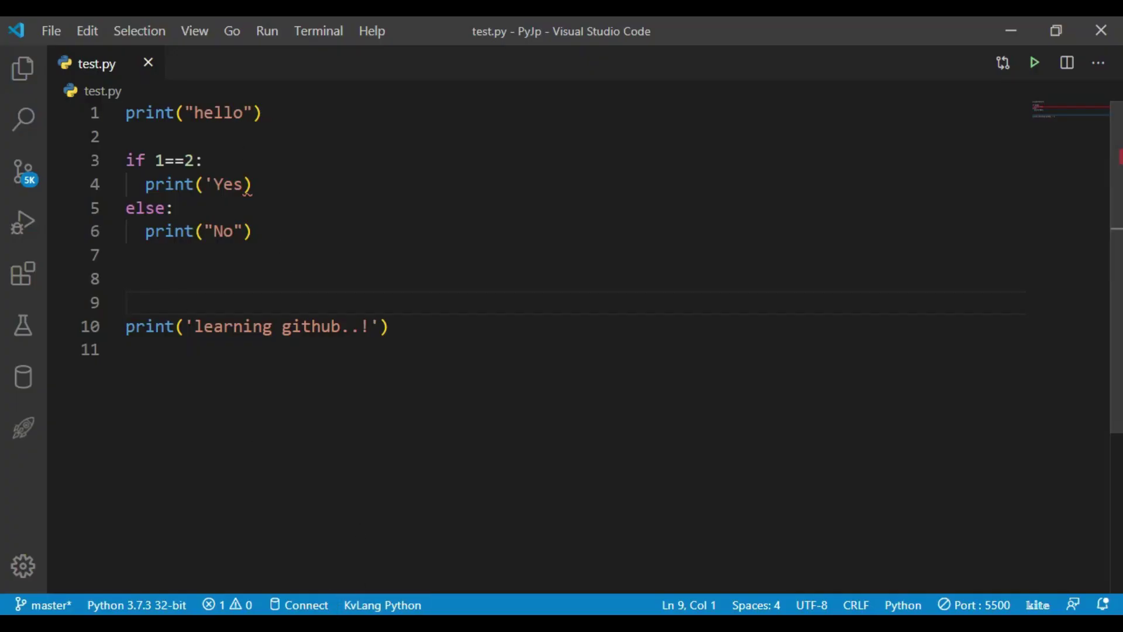
left_click(417, 614)
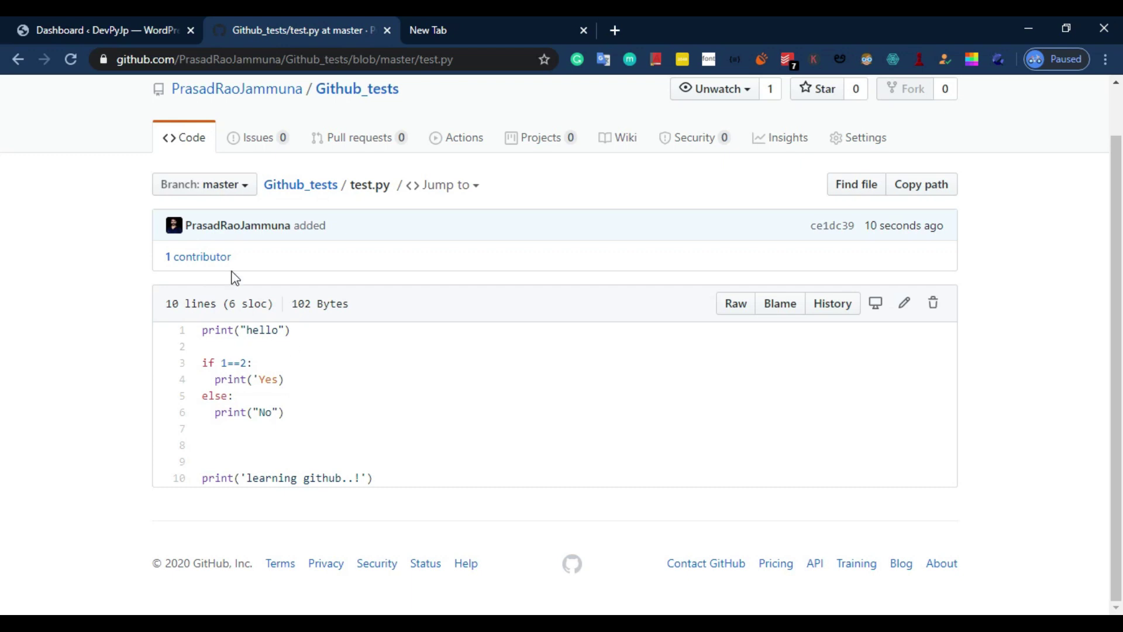
Step: Examine the whole code of the committed test.py, from the first line to the print statement on line 10
left_click_drag(399, 486, 176, 318)
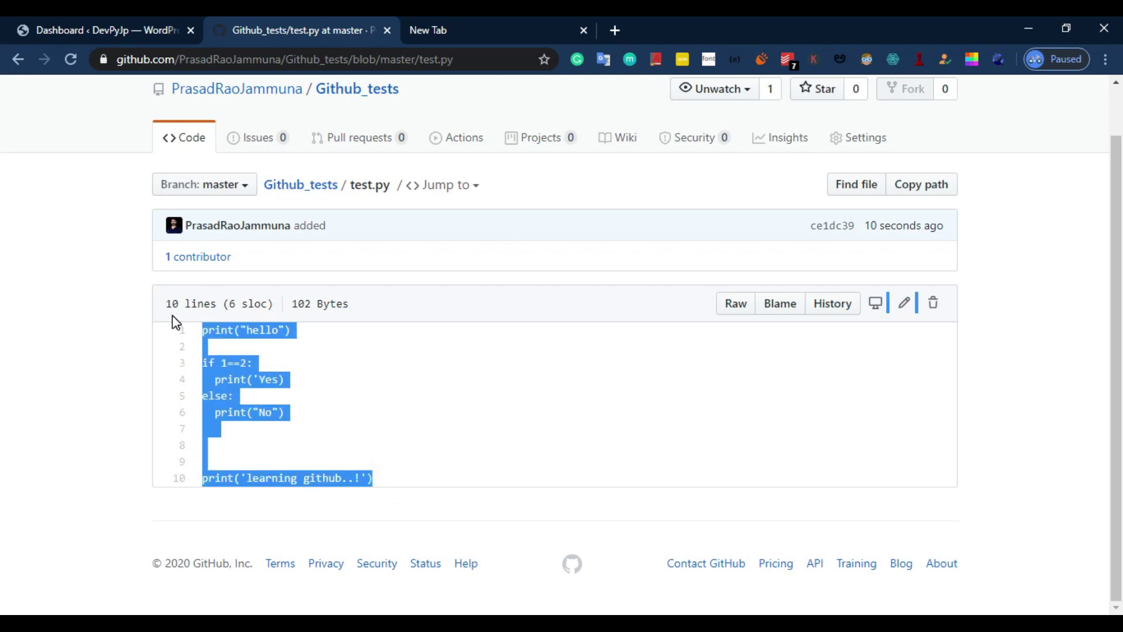
left_click(441, 392)
left_click_drag(375, 483, 204, 303)
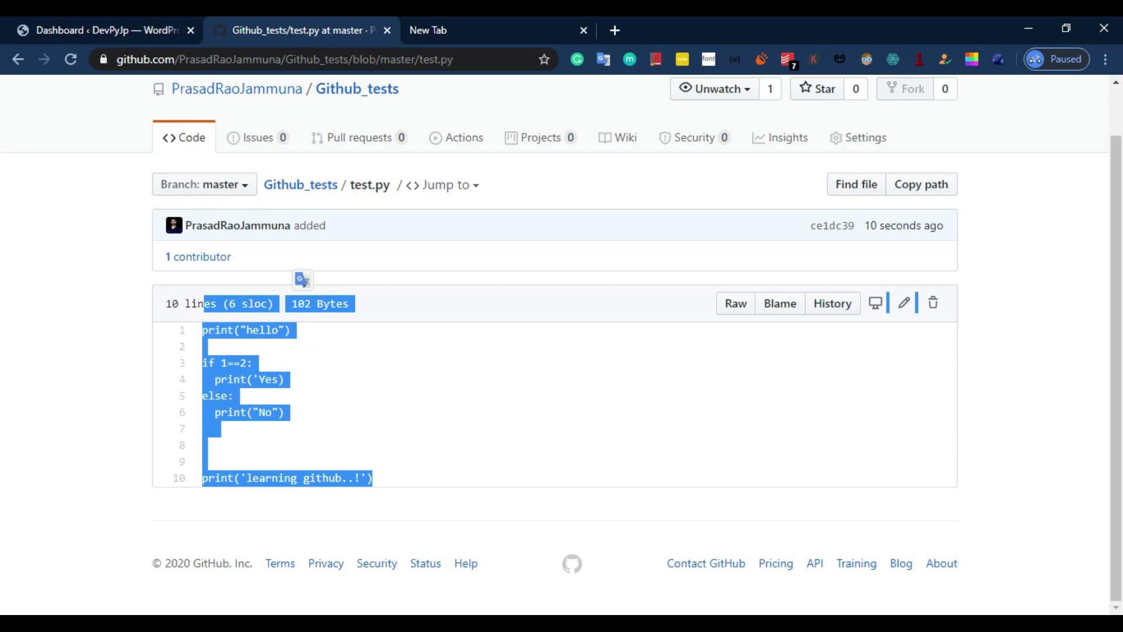
left_click(469, 447)
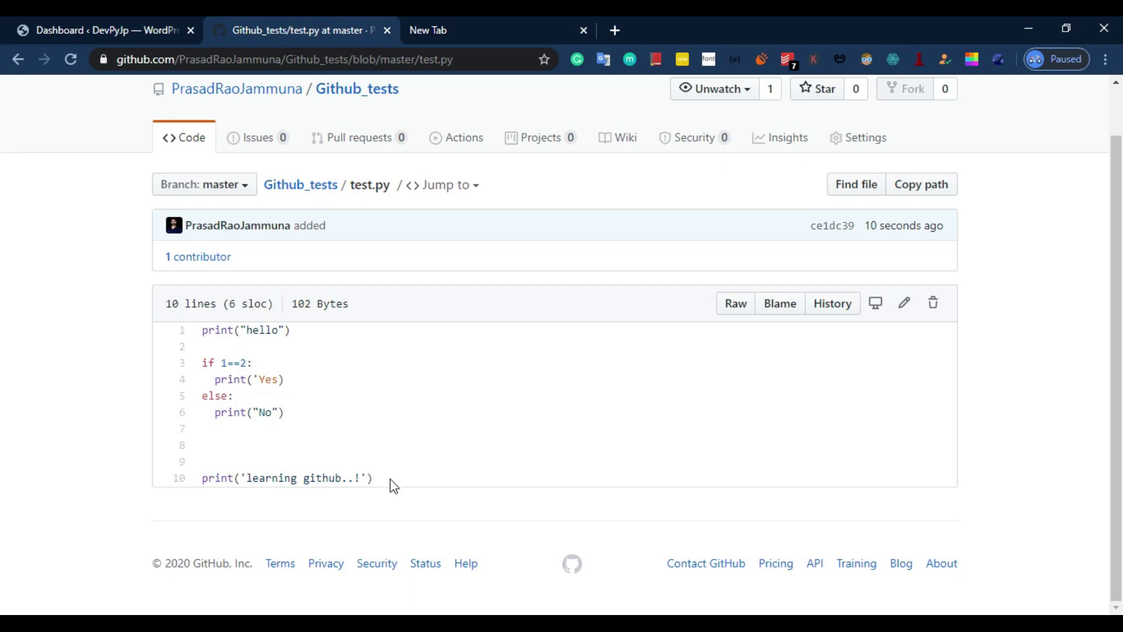
left_click_drag(392, 487, 340, 333)
left_click(376, 350)
key("alt+Tab")
key("alt+Tab")
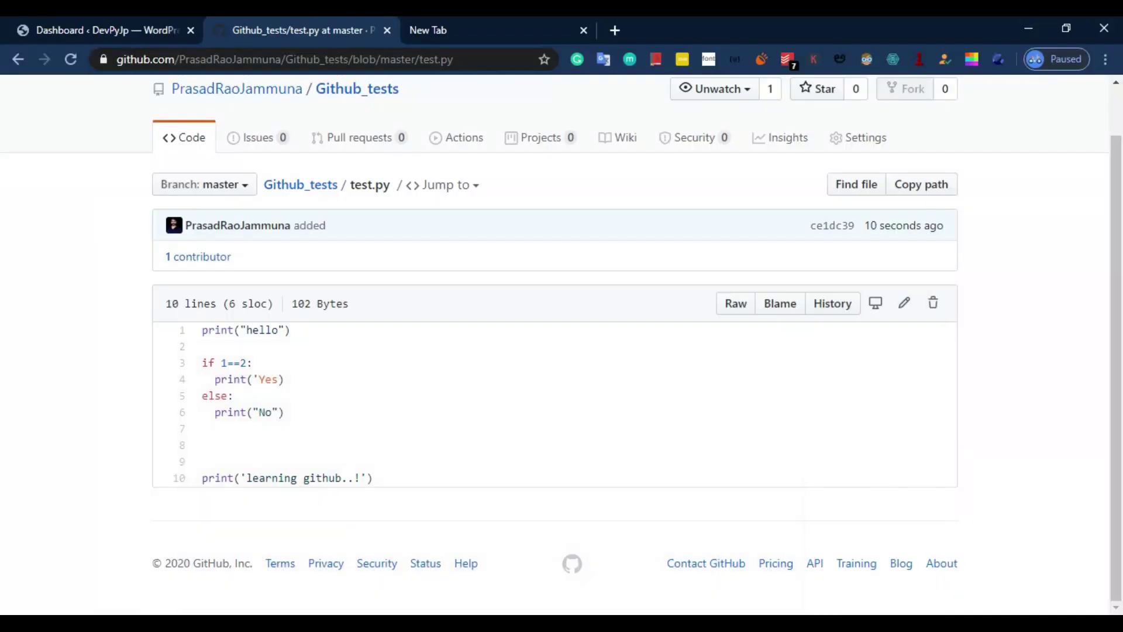